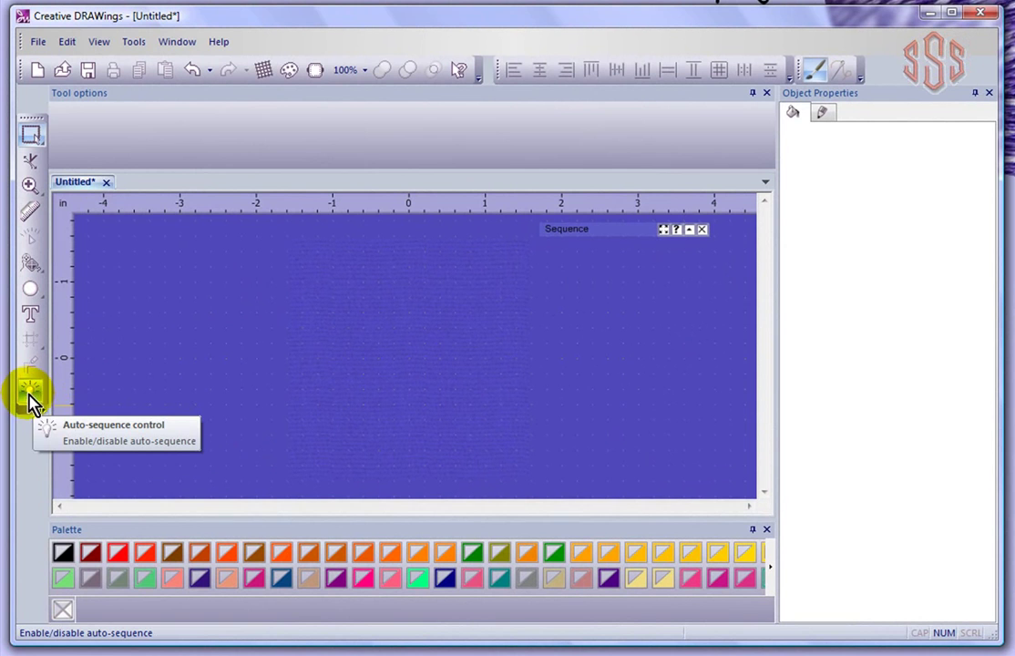
Close the Sequence manager and display it again
mouse_move(601, 233)
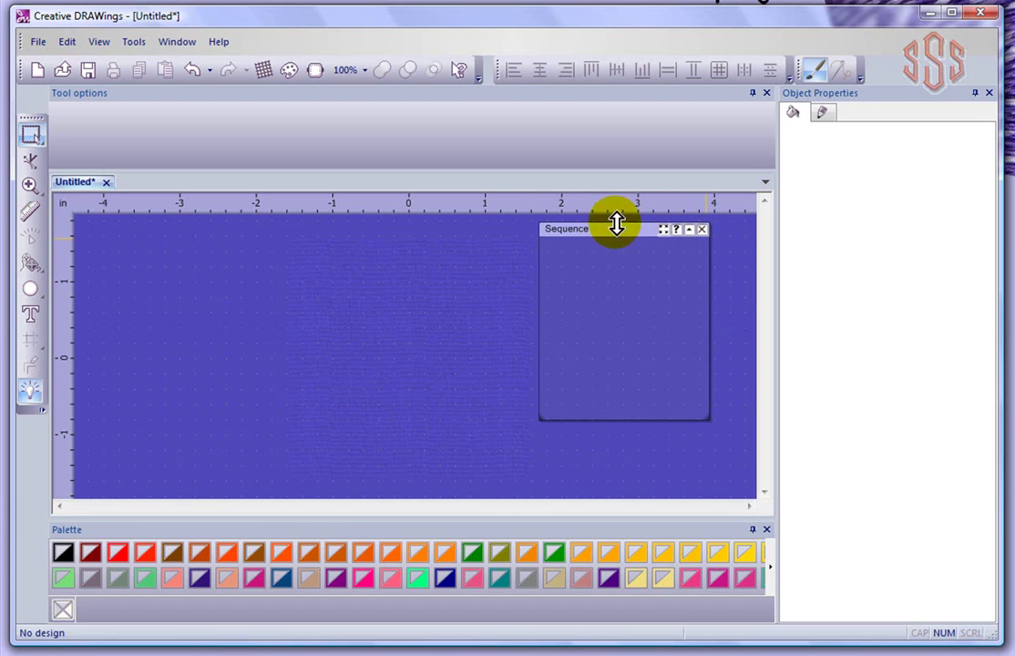
left_click(702, 229)
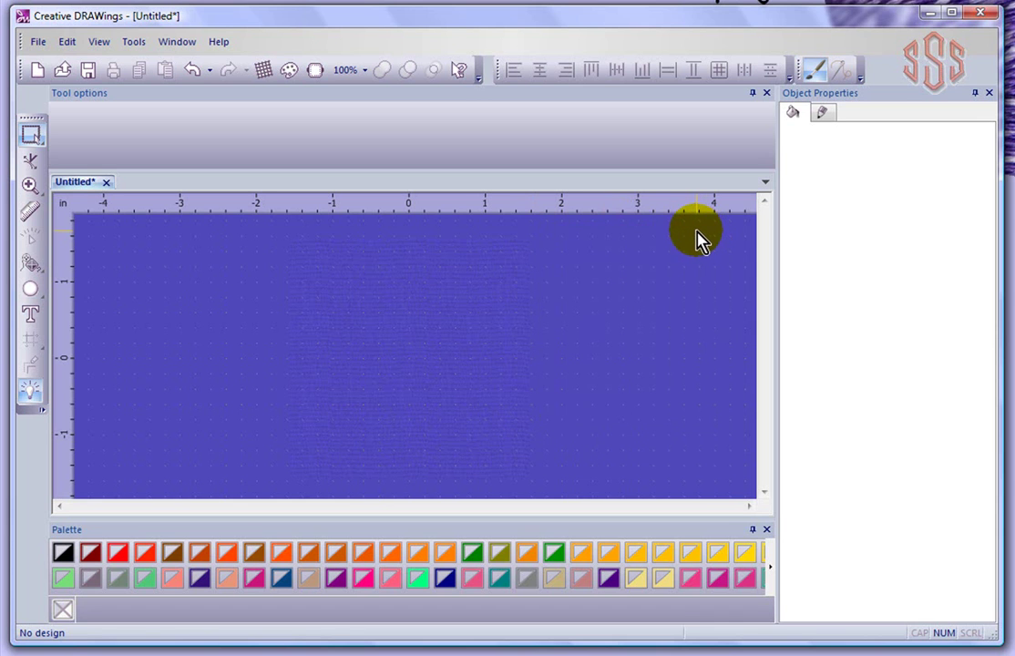
left_click(99, 43)
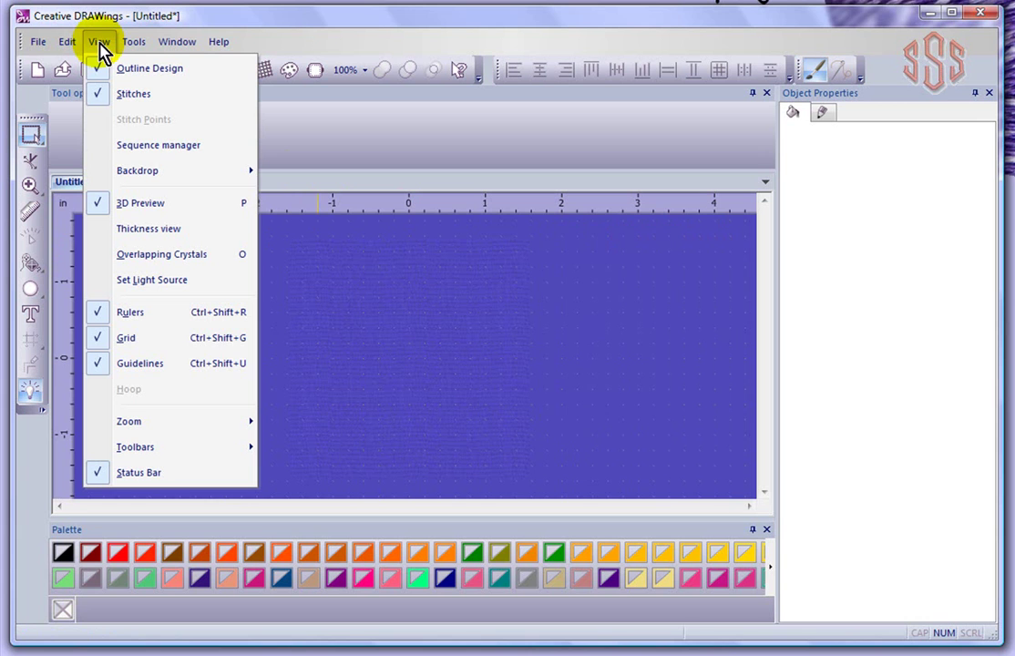
left_click(166, 148)
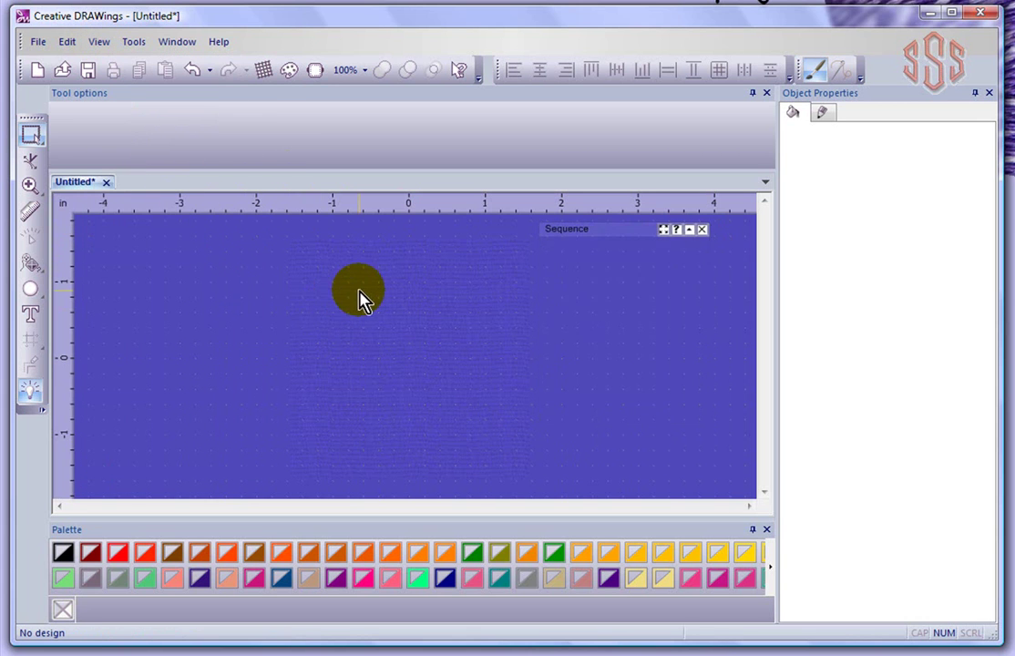
Draw an ellipse about 1.39 in wide and 0.64 in high in the upper middle of the work area and deselect it
left_click(31, 292)
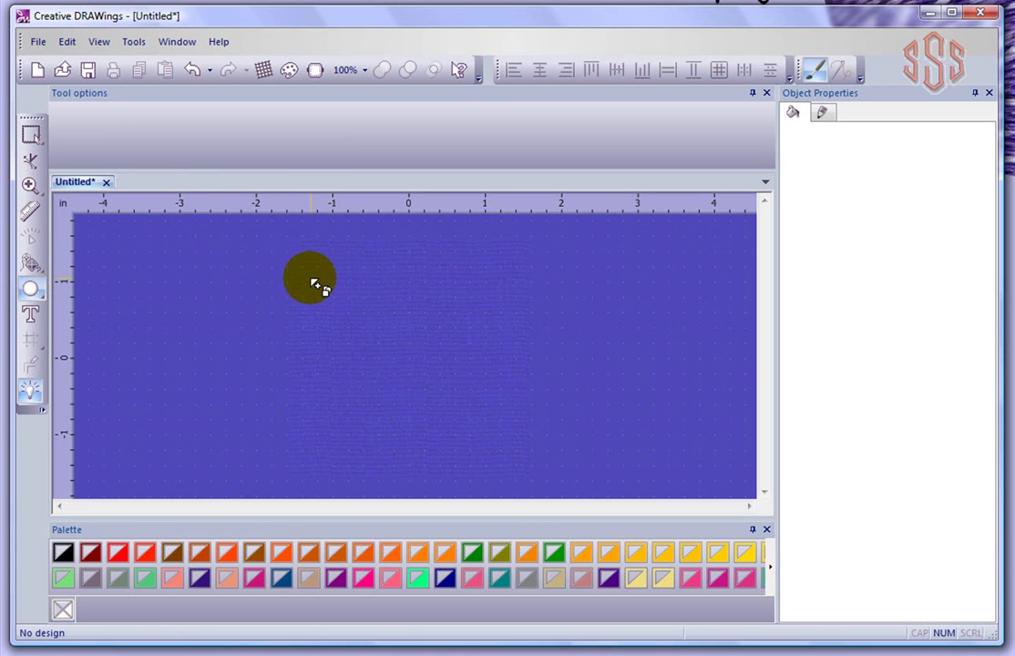
left_click_drag(319, 284, 419, 332)
right_click(433, 362)
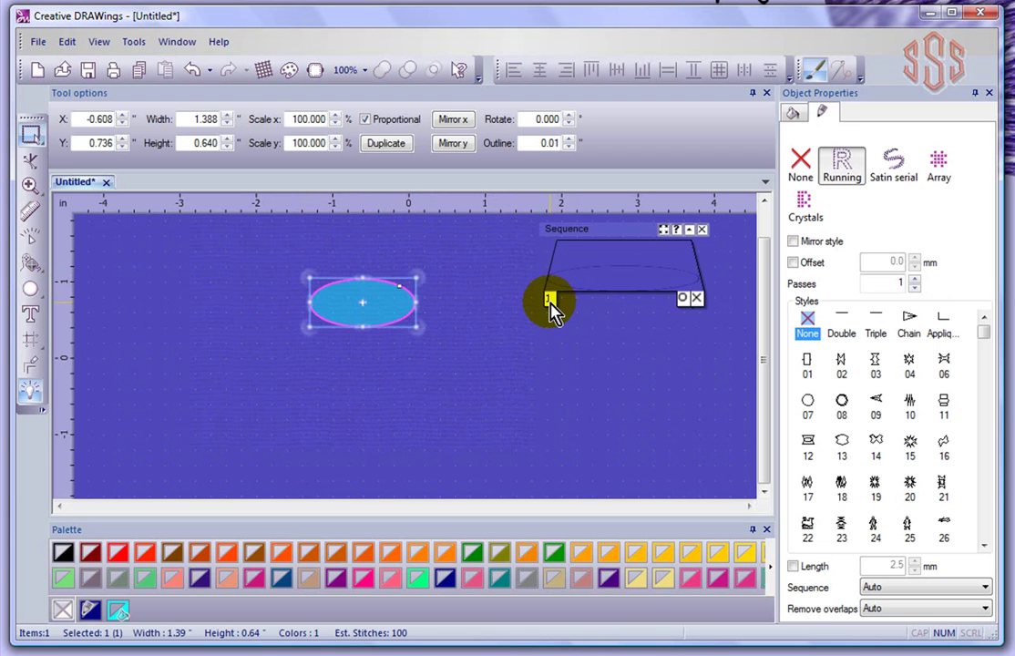
left_click(458, 364)
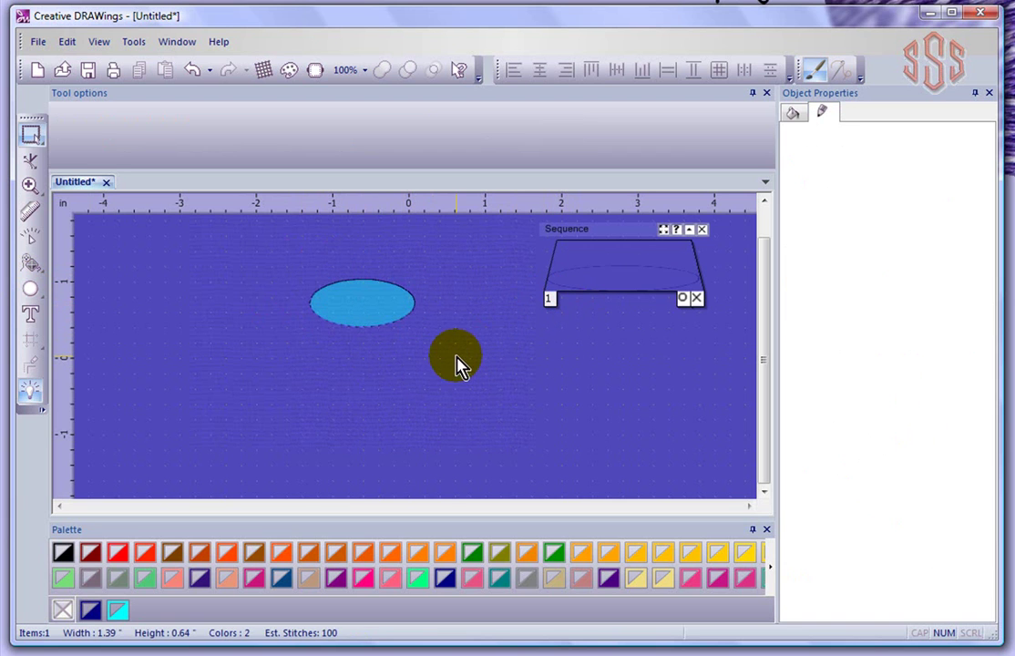
Draw an ellipse about 0.95 by 0.58 in to the right of the first and another about 1.22 by 0.42 in below them
left_click(32, 297)
left_click_drag(451, 308, 524, 350)
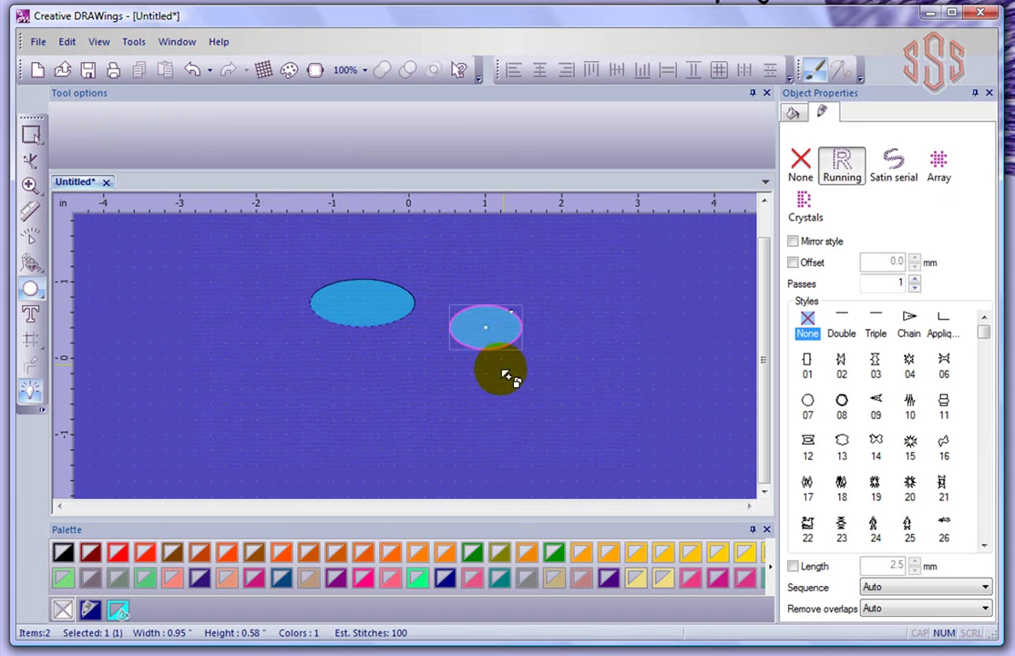
left_click(30, 290)
left_click_drag(346, 351, 447, 390)
key("Escape")
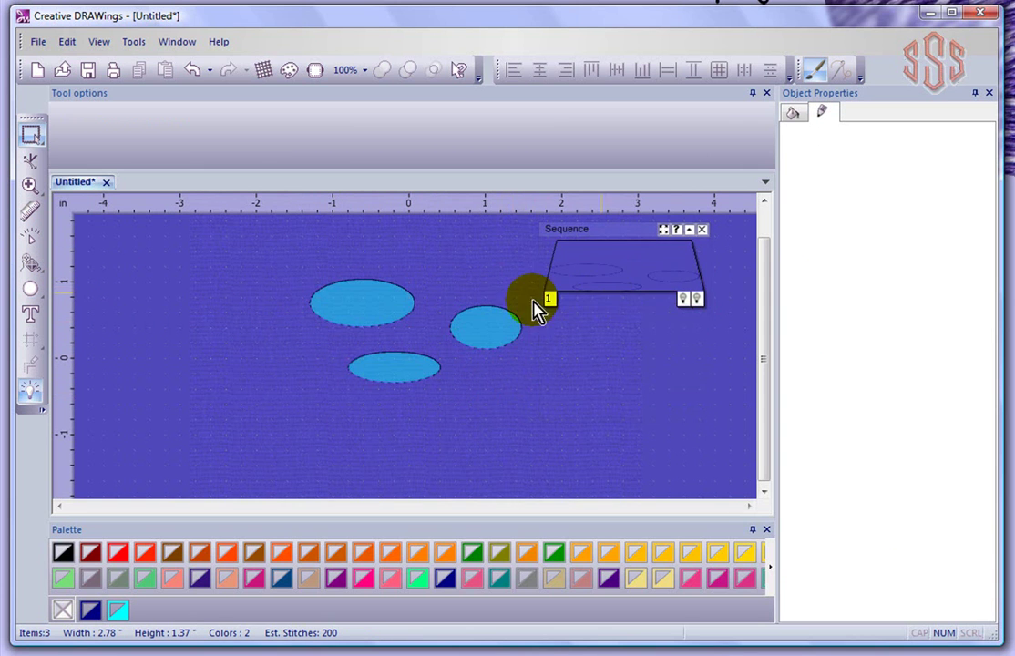
left_click(508, 319)
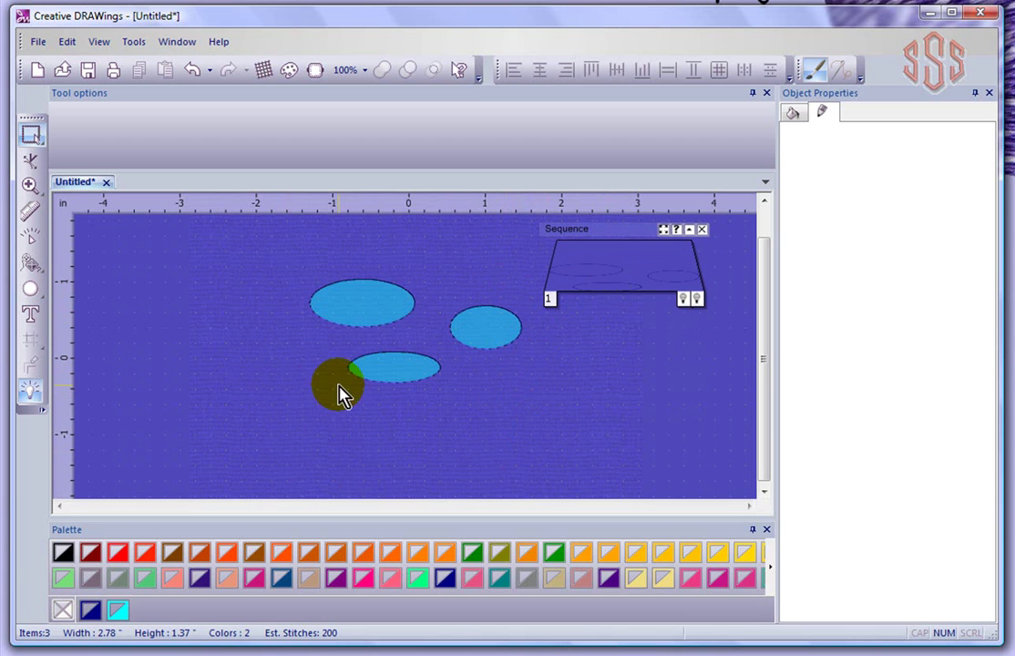
Apply a Net fill to the largest, cyan ellipse
scroll(338, 390, "up", 2)
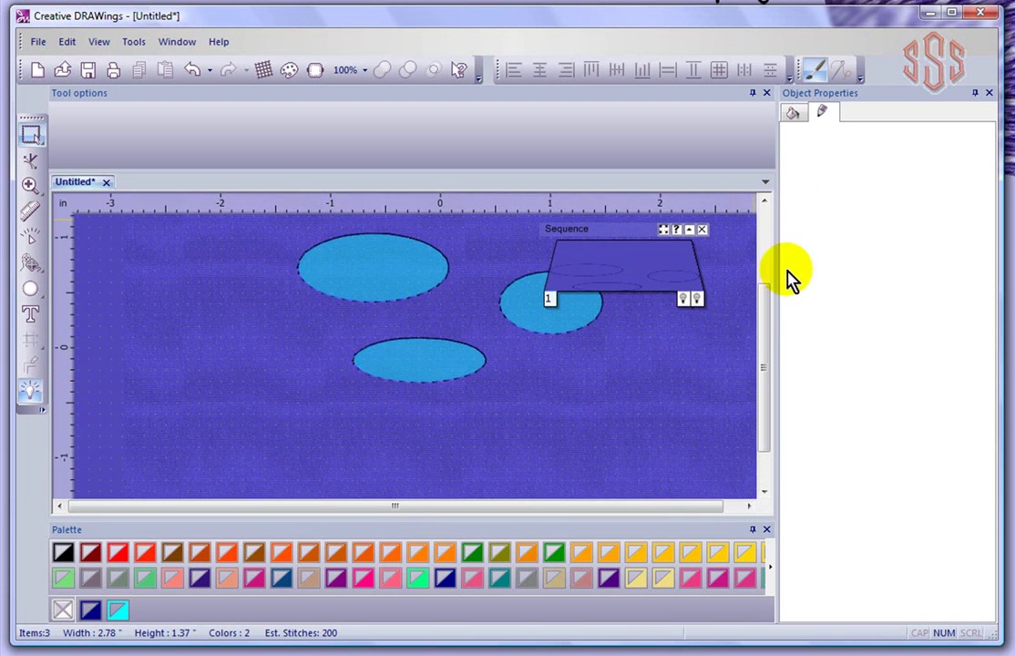
left_click_drag(765, 314, 768, 267)
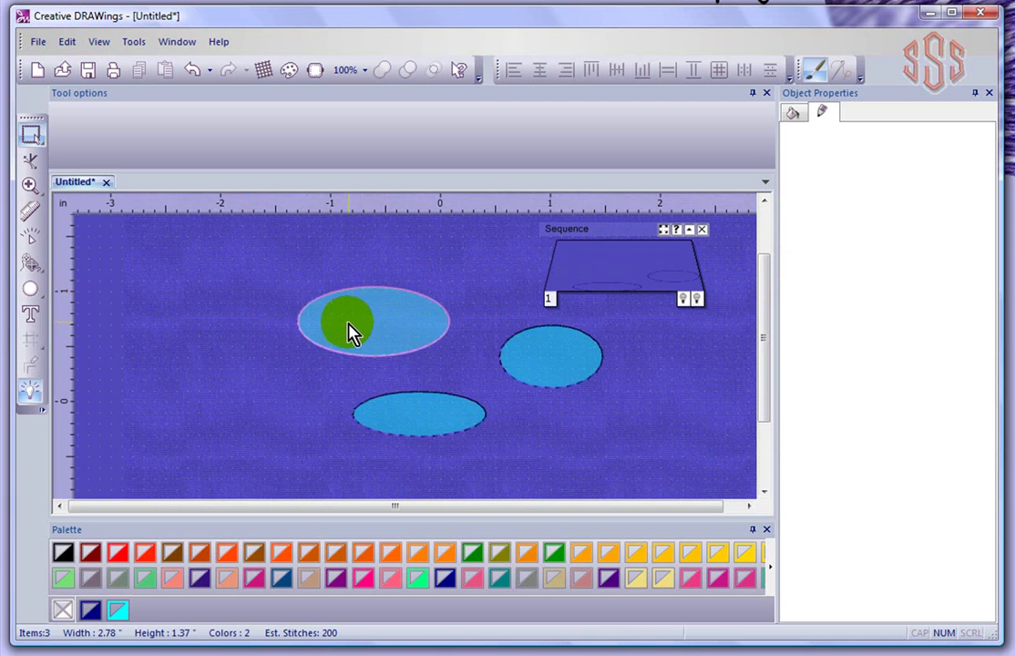
scroll(351, 328, "up", 2)
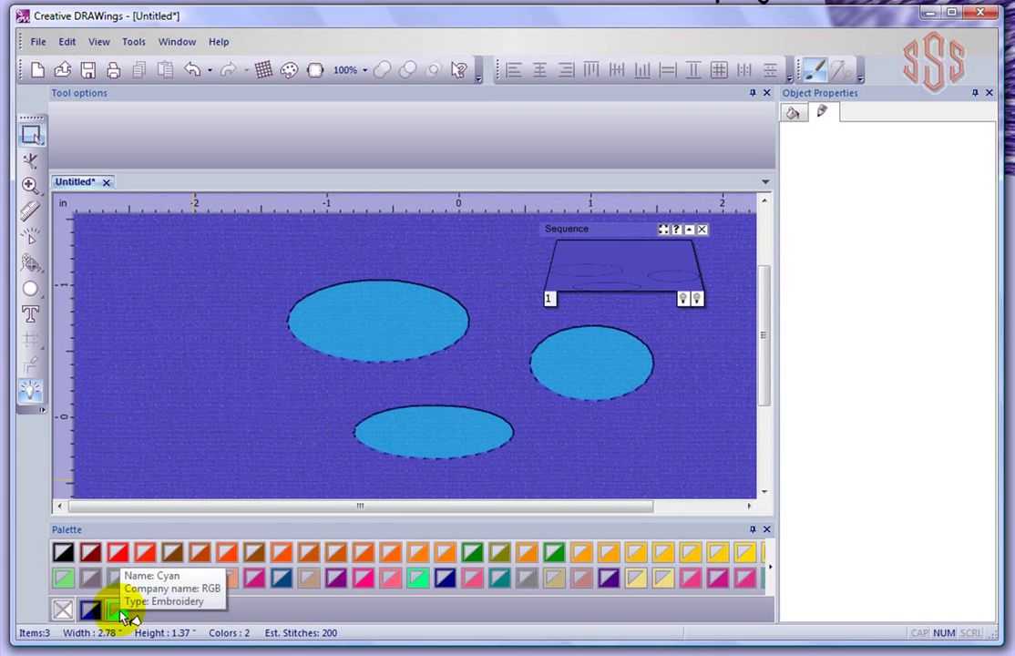
scroll(330, 351, "up", 1)
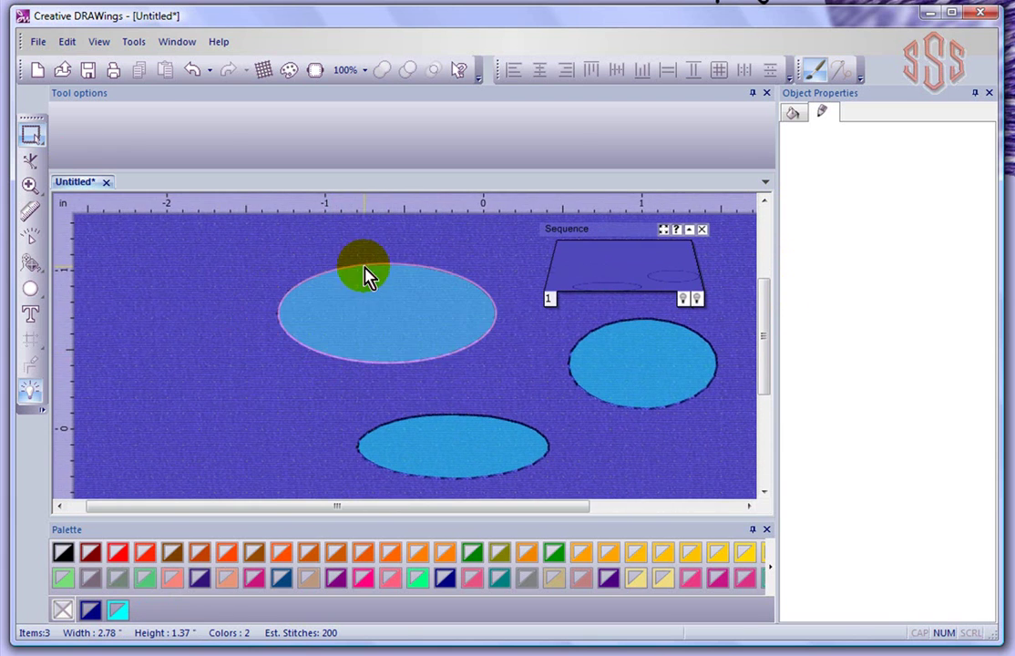
left_click(367, 281)
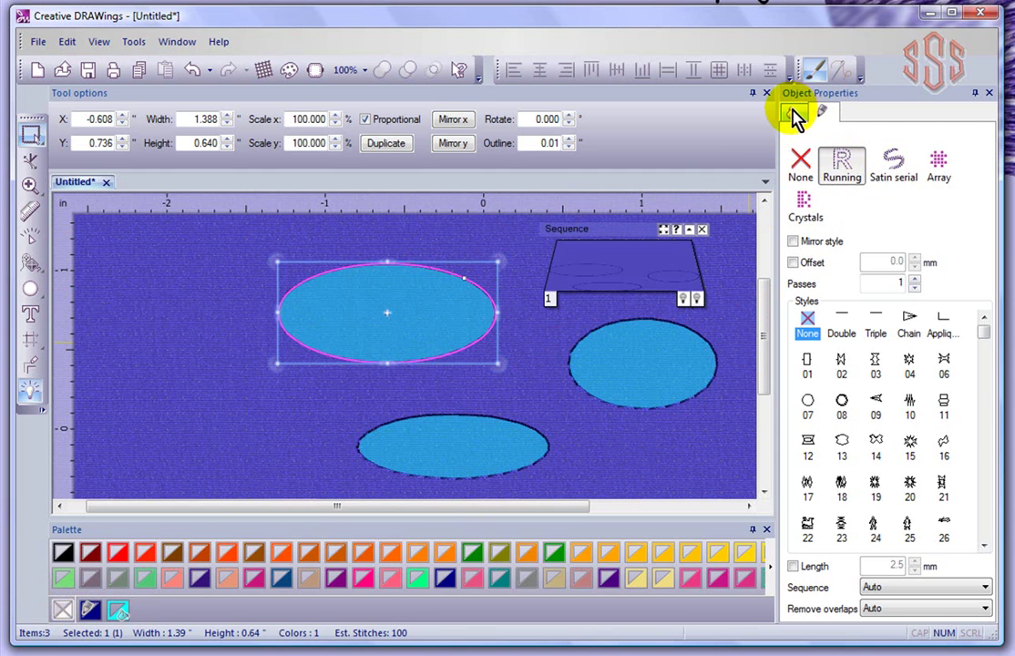
left_click(795, 115)
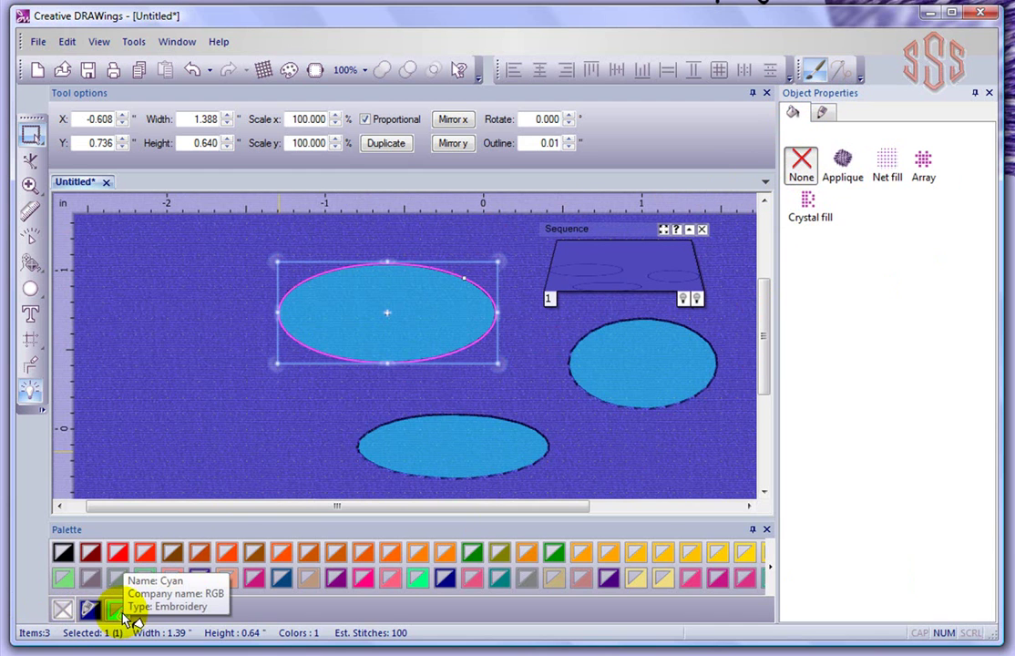
left_click(886, 157)
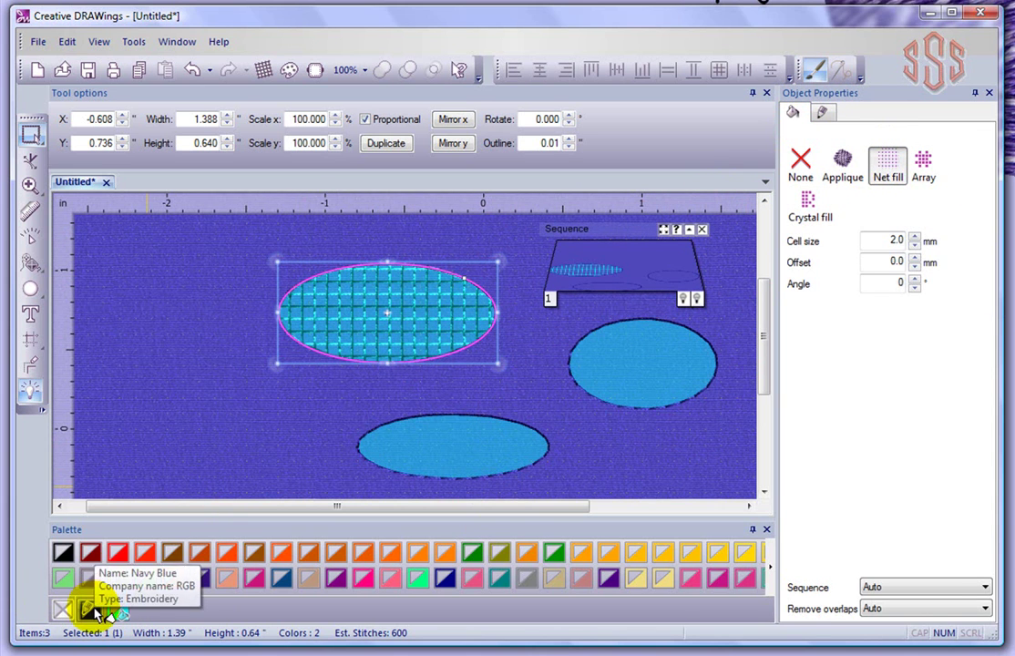
Change the net-filled ellipse's outline to Satin serial and deselect it
left_click(825, 113)
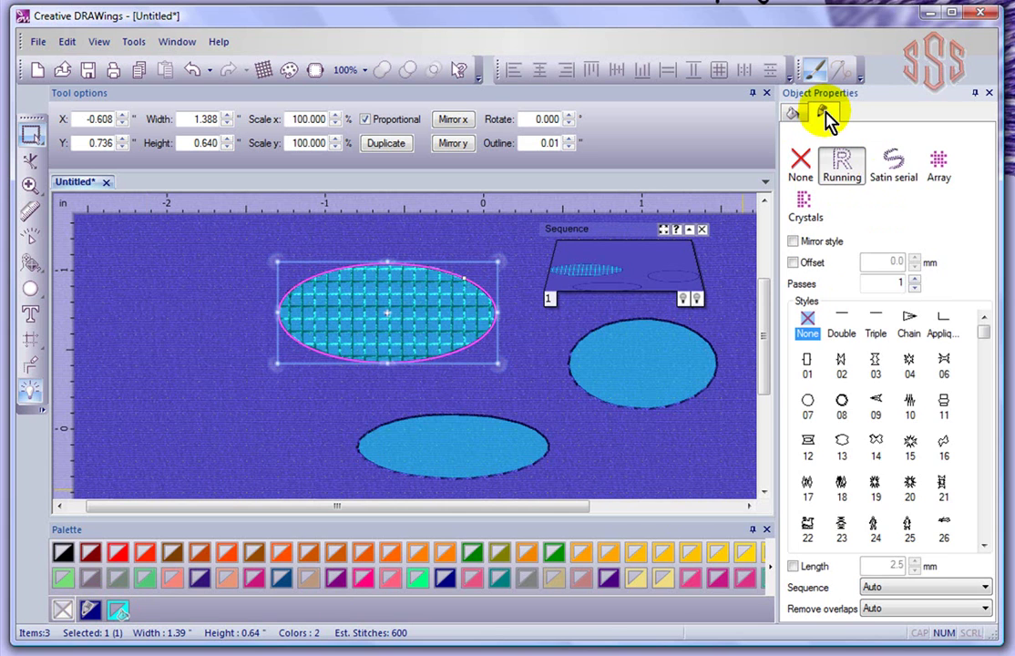
left_click(889, 164)
left_click(167, 267)
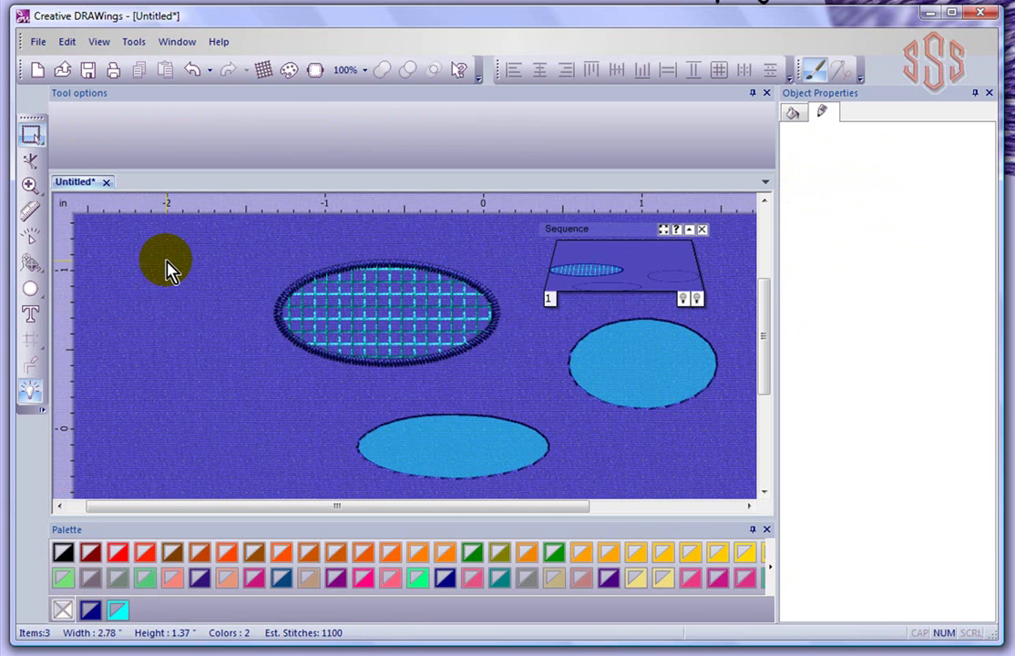
Give the lower ellipse a red fill color and a maroon outline, and set its fill type to Net fill
left_click(475, 444)
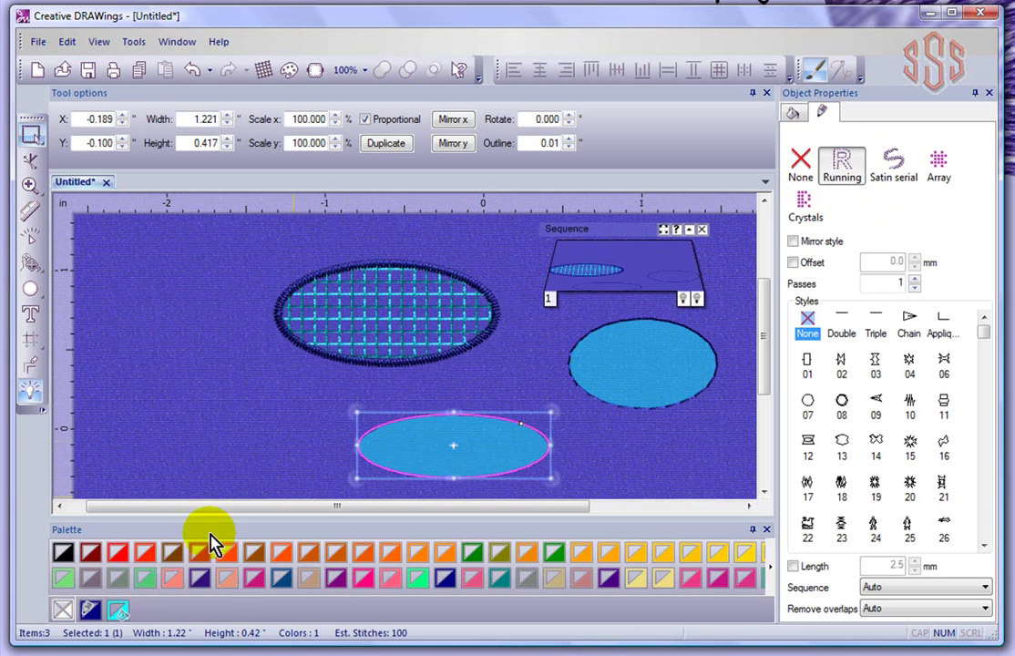
left_click(126, 560)
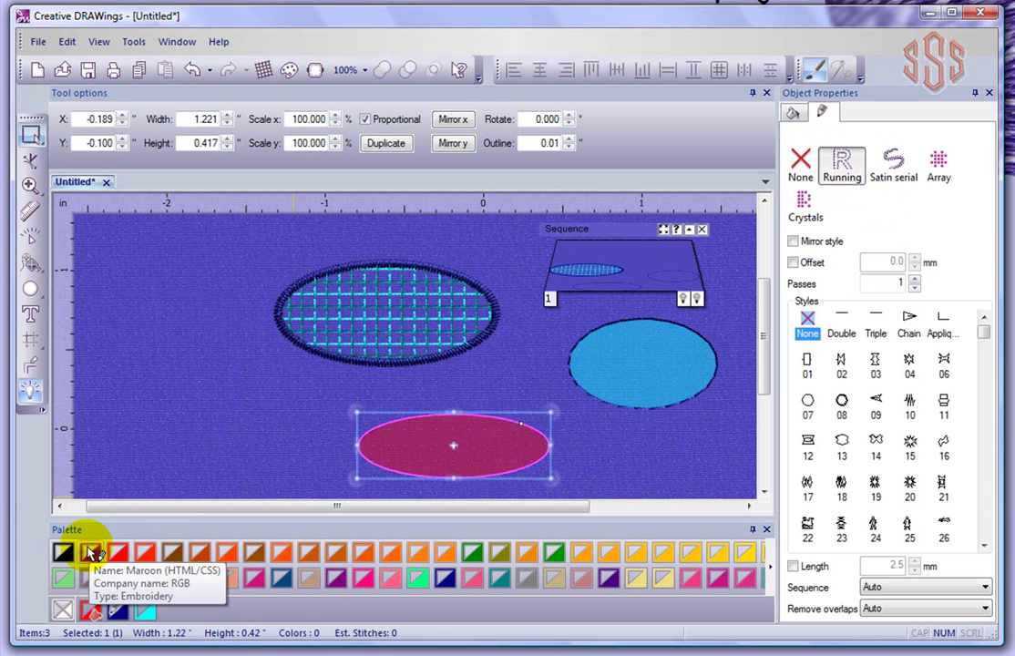
right_click(91, 556)
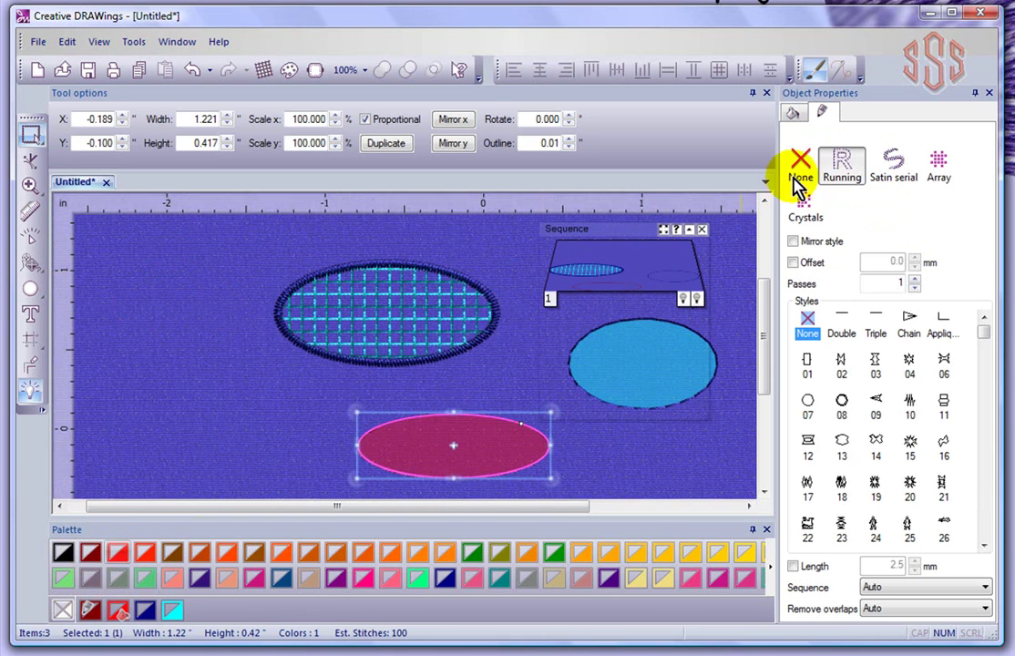
left_click(793, 112)
left_click(886, 167)
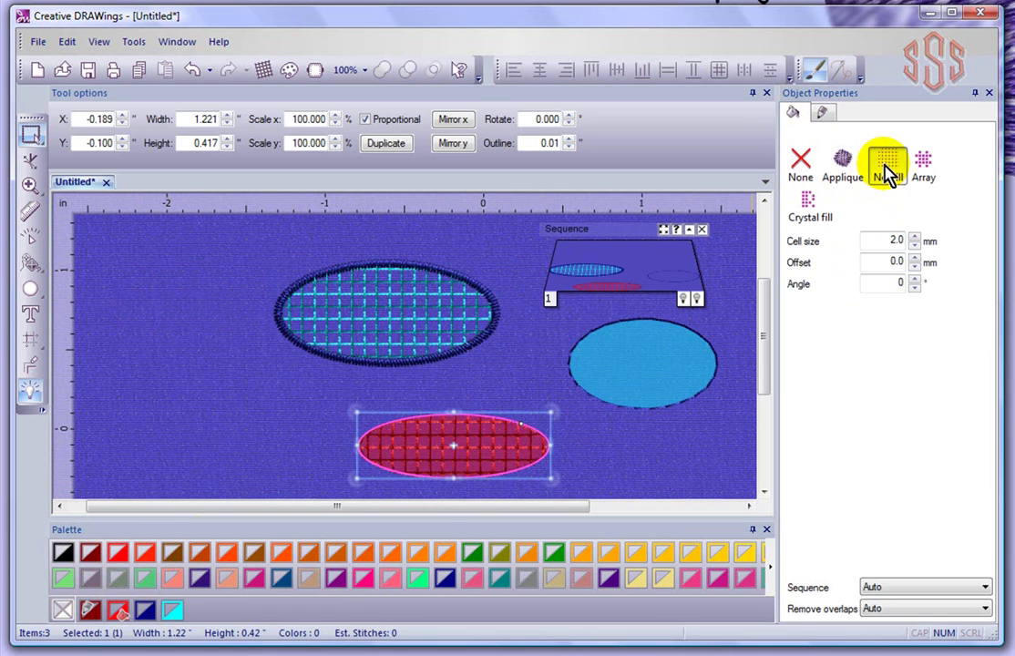
Give the right ellipse an orange fill color and a green outline color
left_click(658, 363)
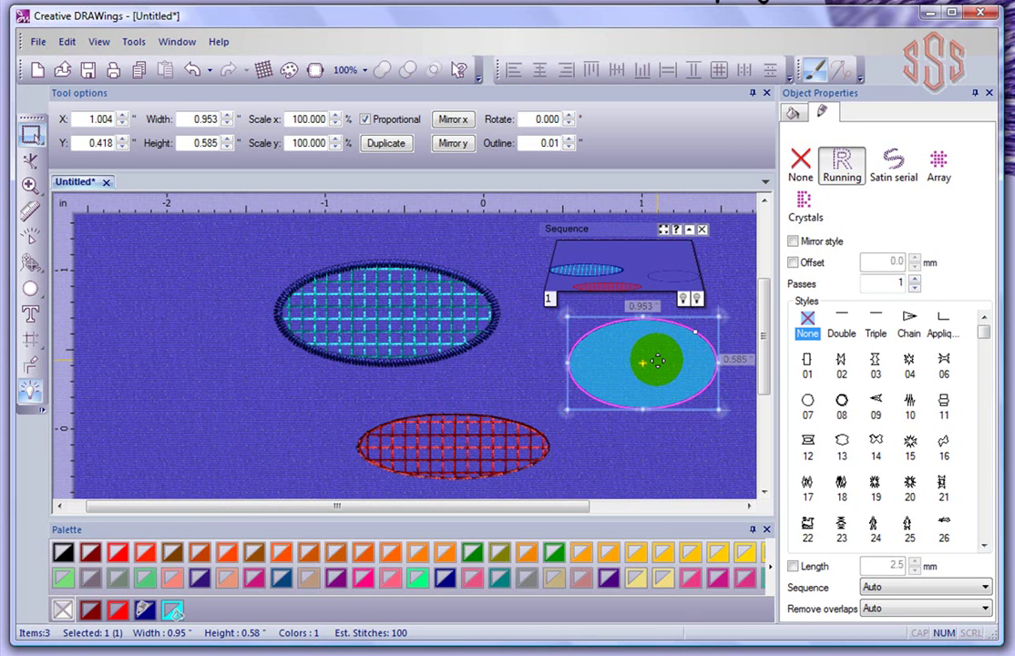
left_click(609, 553)
left_click(557, 551)
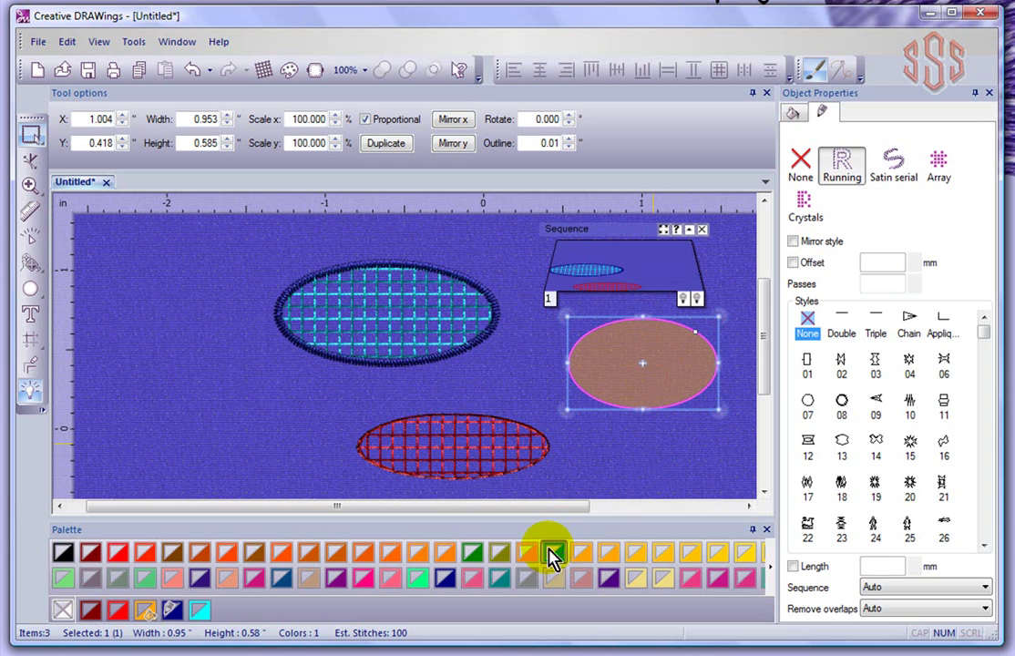
Set the right ellipse's fill to Net fill and its outline to Satin serial, and deselect it
left_click(794, 113)
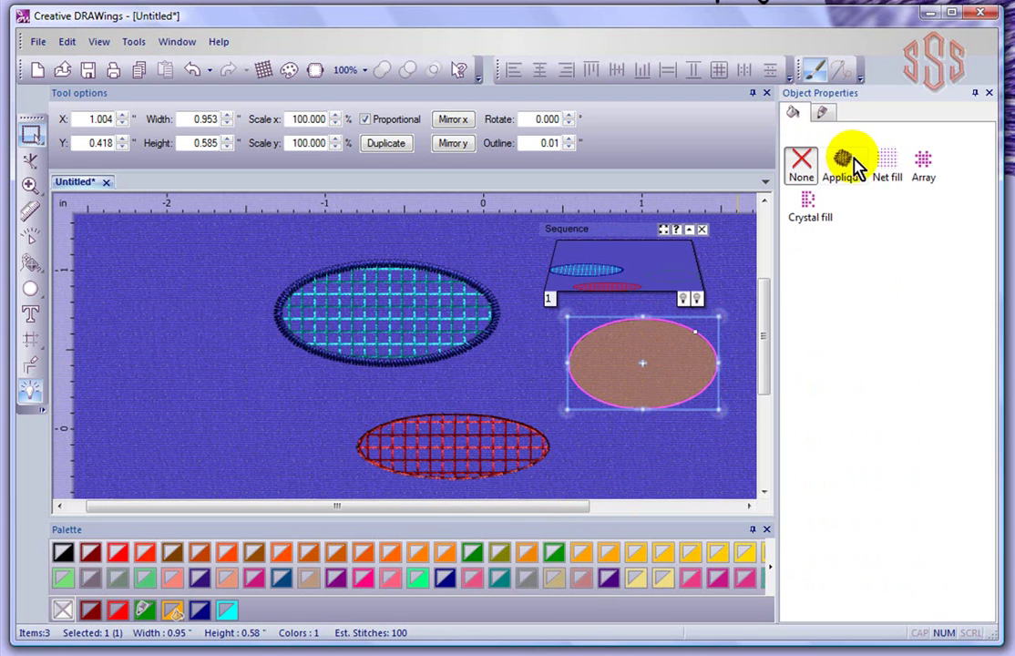
left_click(889, 166)
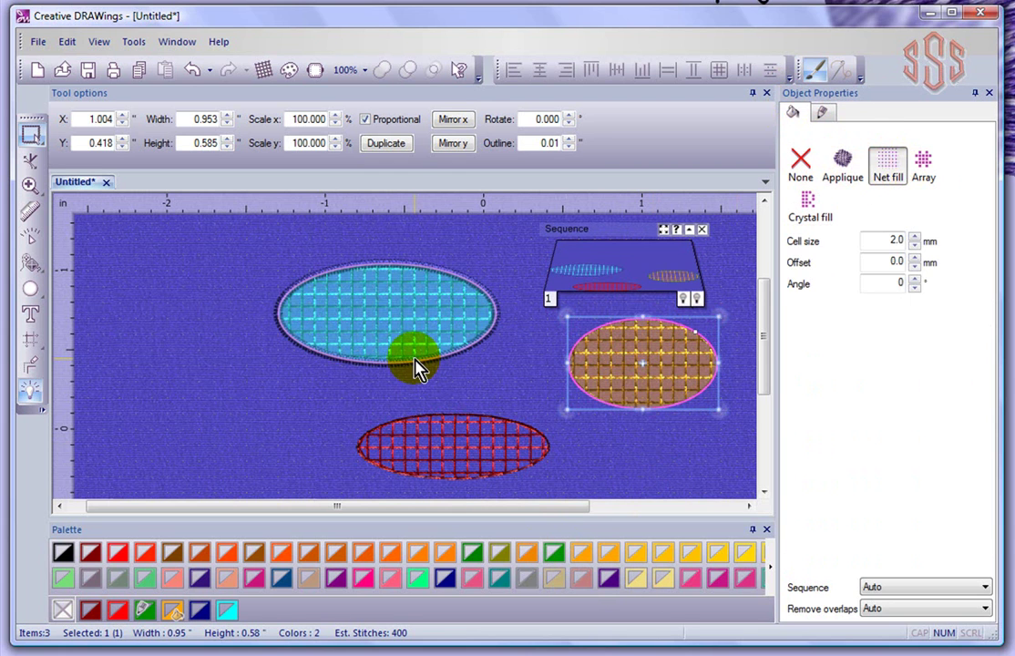
left_click(822, 113)
left_click(889, 166)
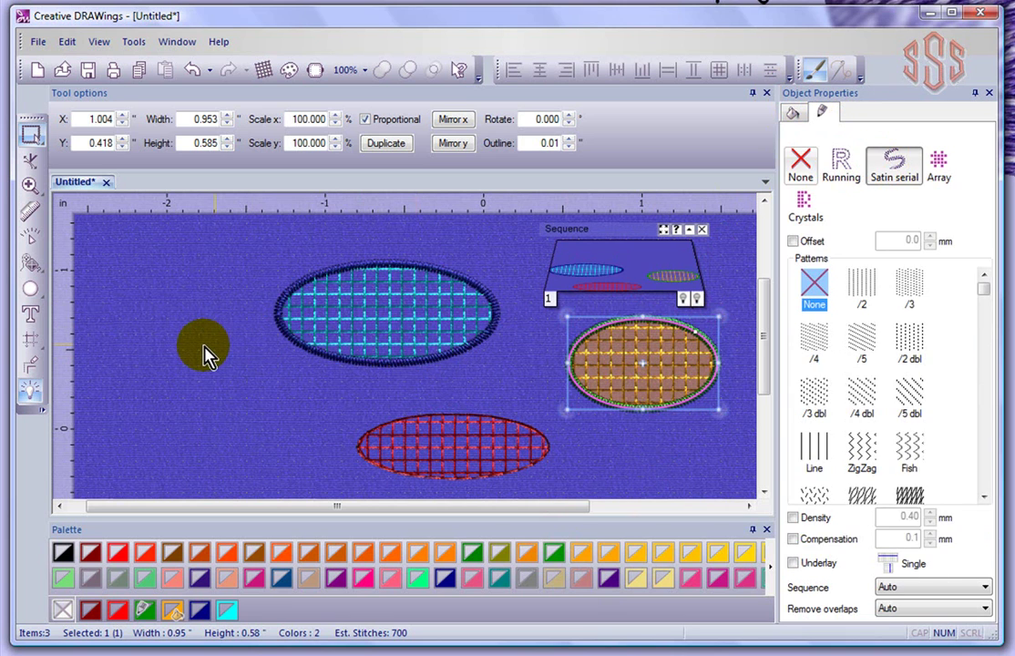
left_click(199, 349)
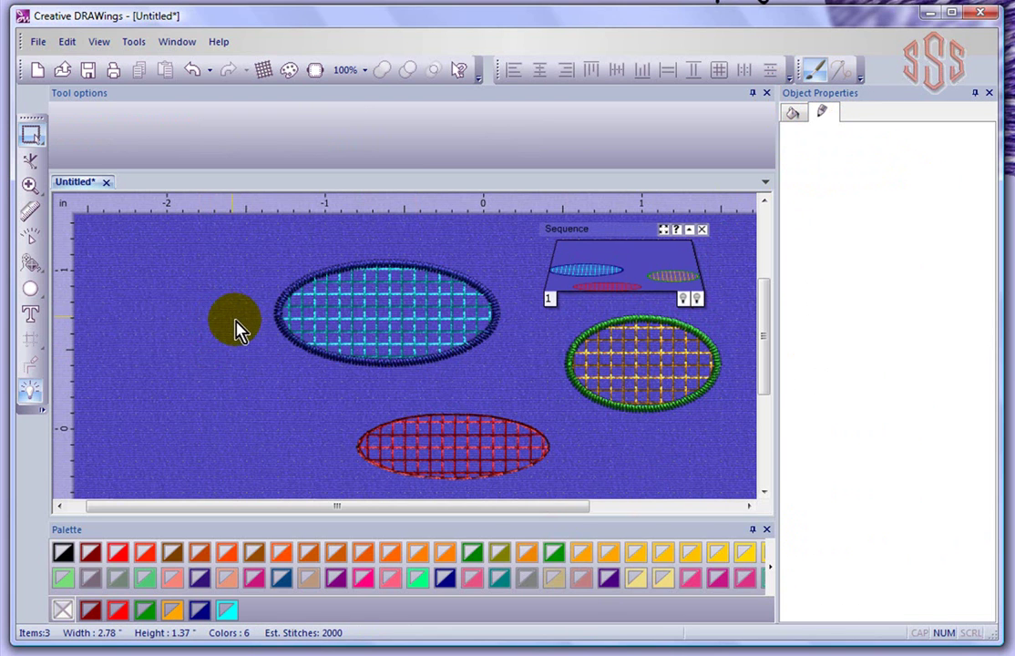
left_click(584, 274)
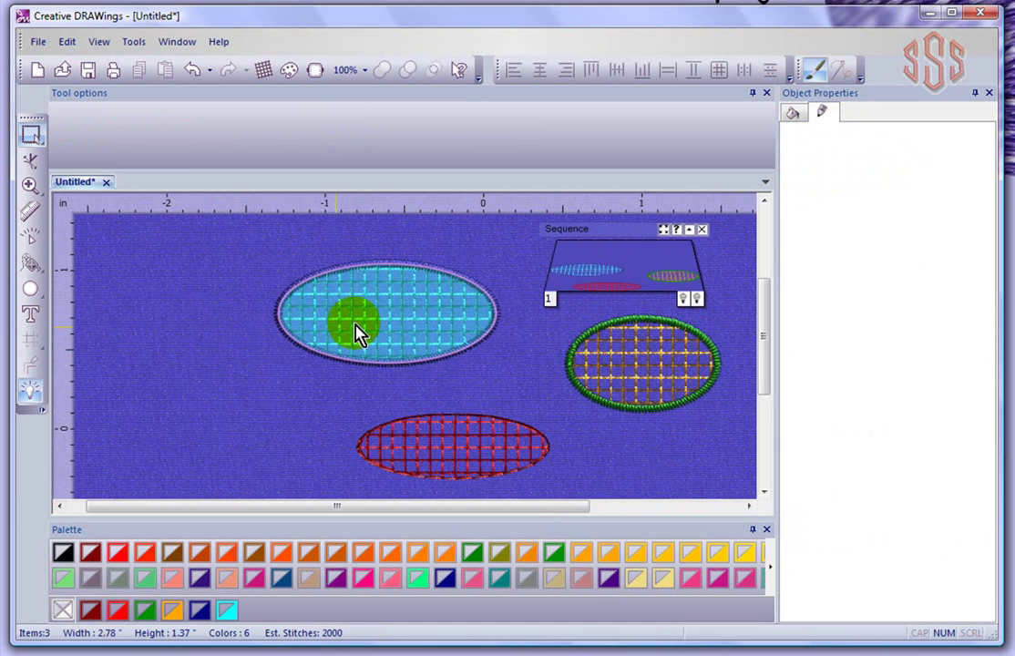
mouse_move(585, 289)
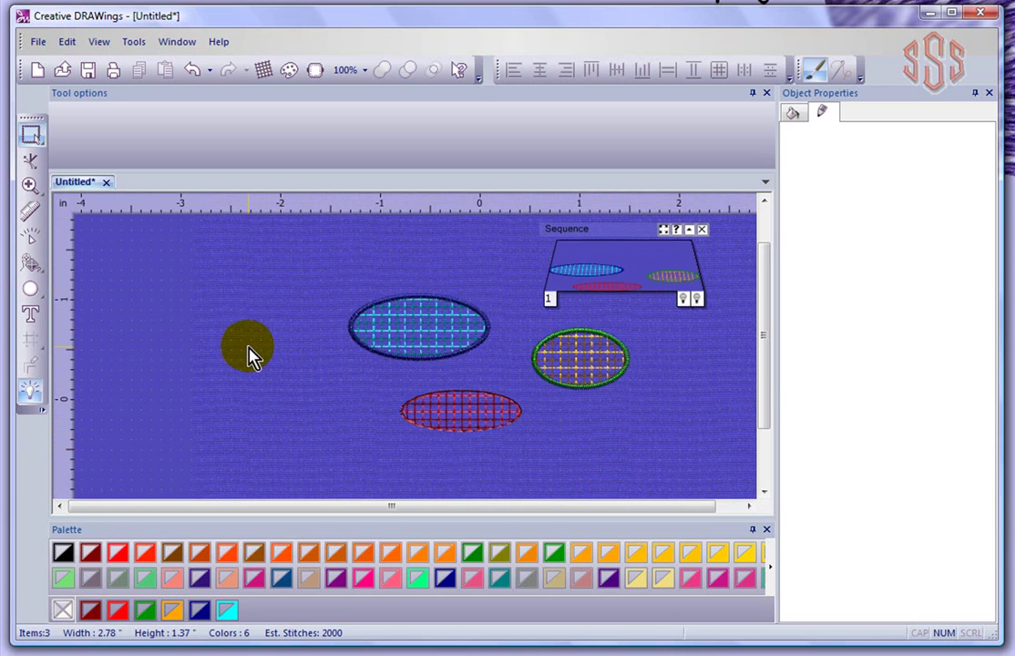
Disable auto-sequence with the optimizer technique Nothing (Leave design as is)
left_click(32, 398)
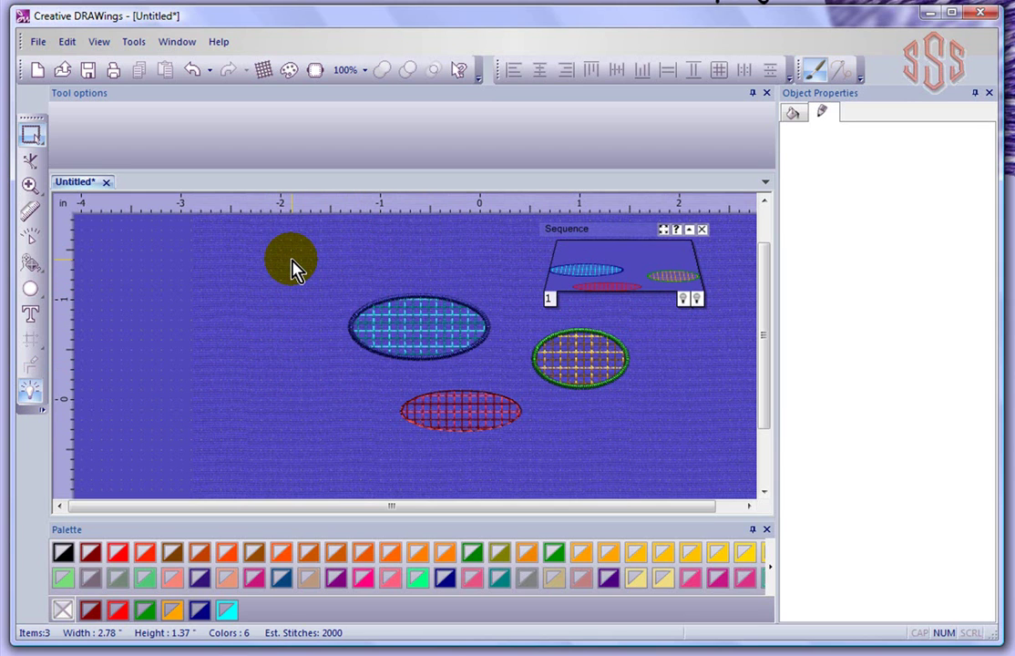
left_click(33, 399)
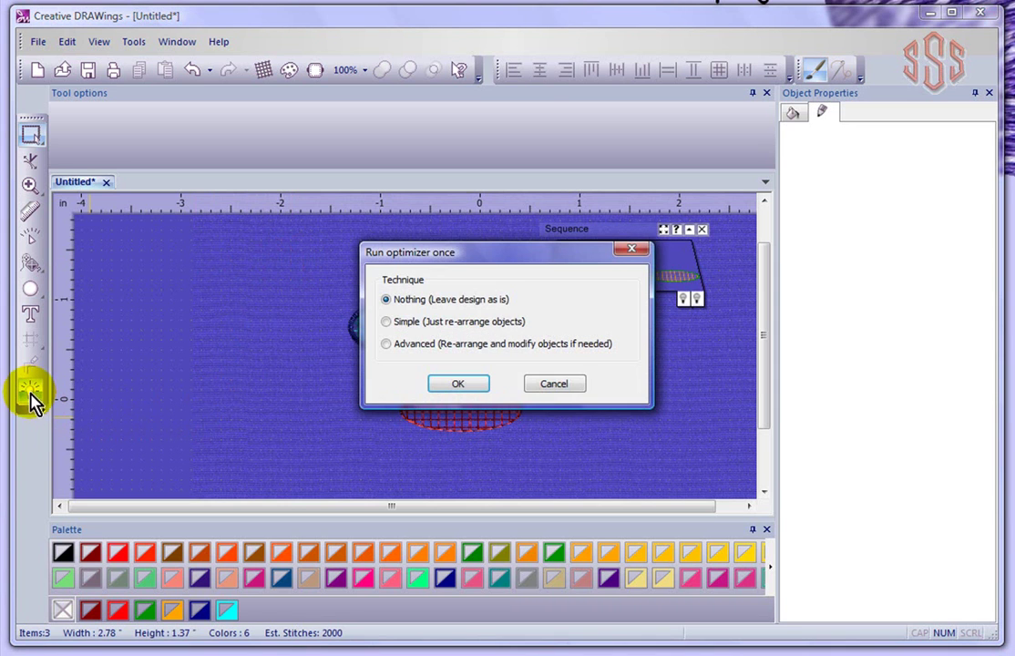
left_click_drag(483, 254, 201, 126)
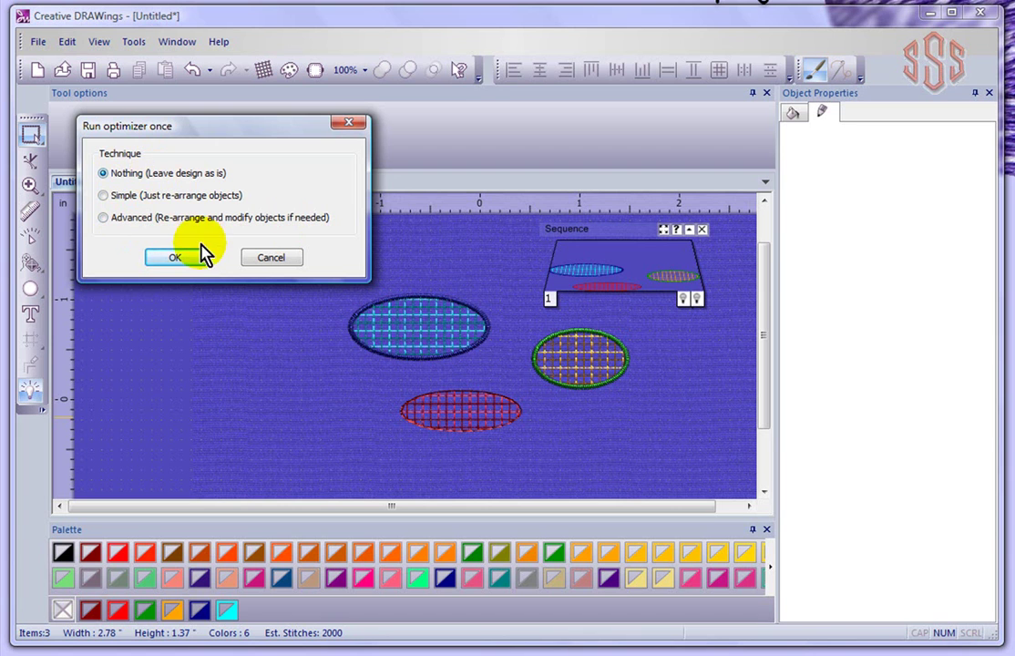
left_click(176, 259)
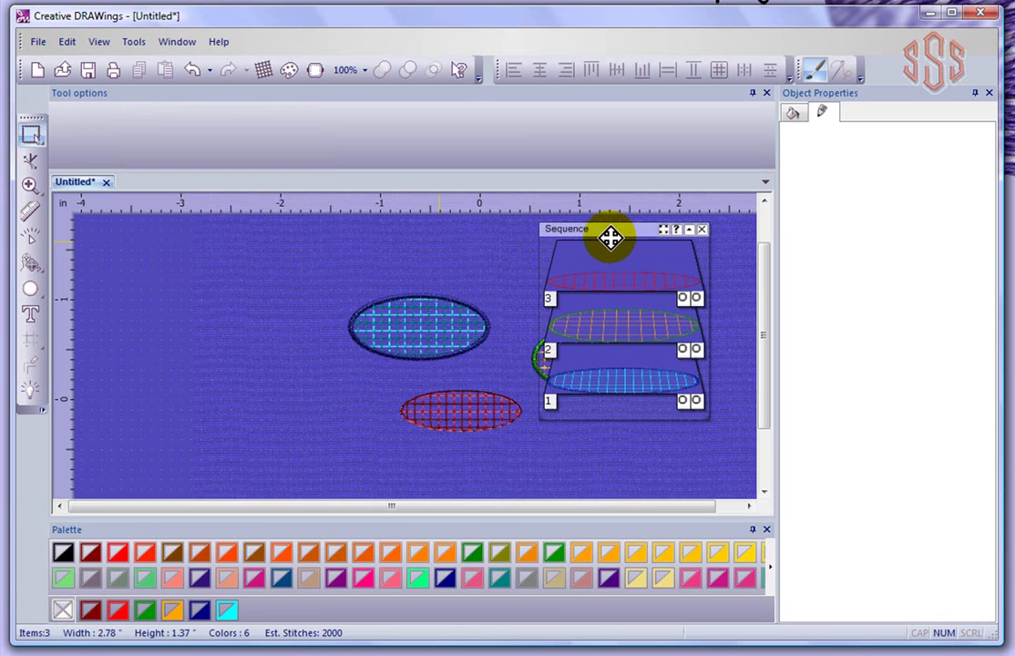
Move the red ellipse to position 2 in the stitching sequence, below the orange one, and shift the Sequence manager clear of the orange ellipse
left_click_drag(616, 253, 626, 290)
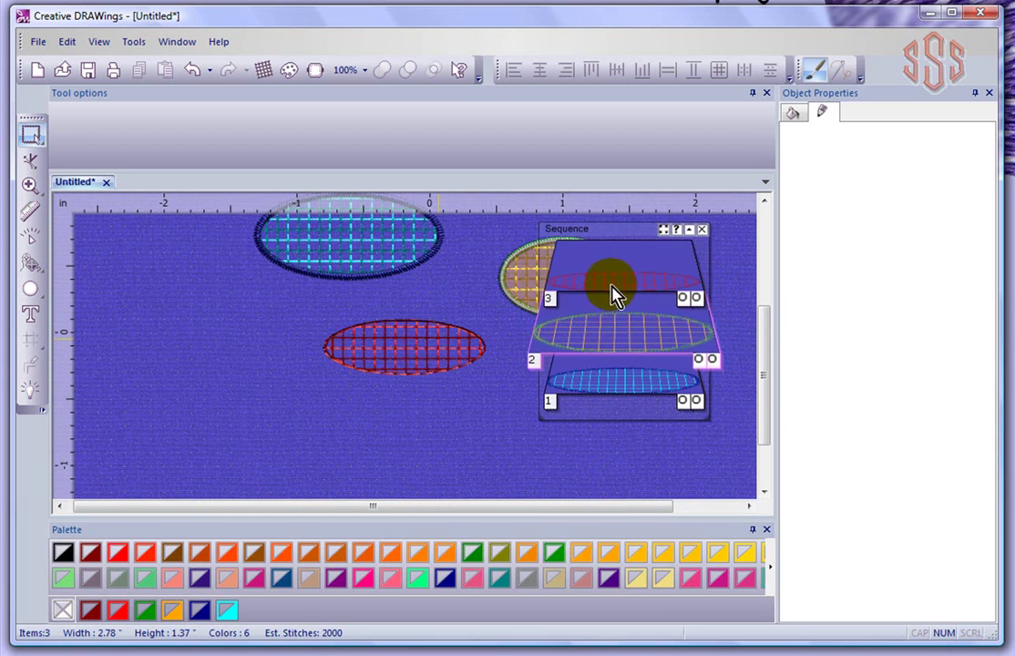
left_click(611, 290)
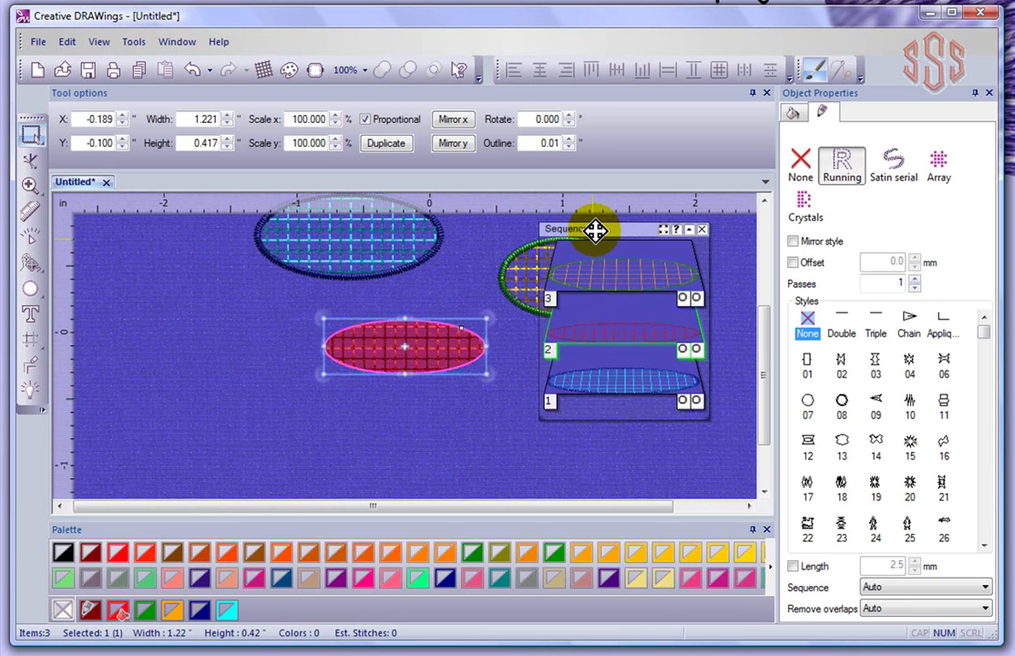
left_click_drag(594, 229, 629, 219)
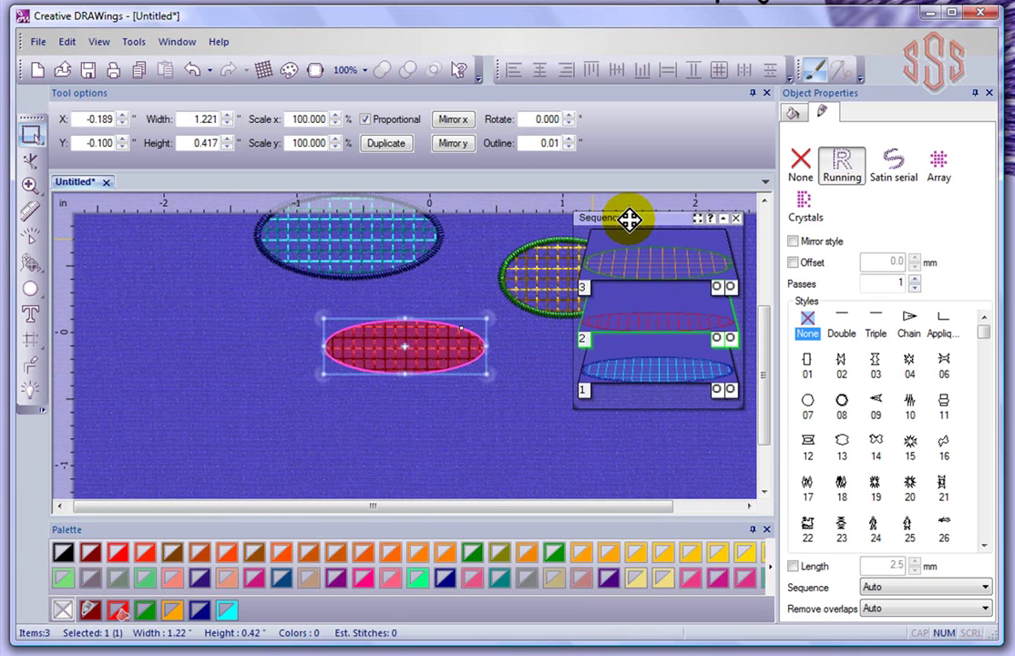
Select the orange ellipse in the Sequence manager, add the red ellipse to the selection, and deselect both
left_click(651, 274)
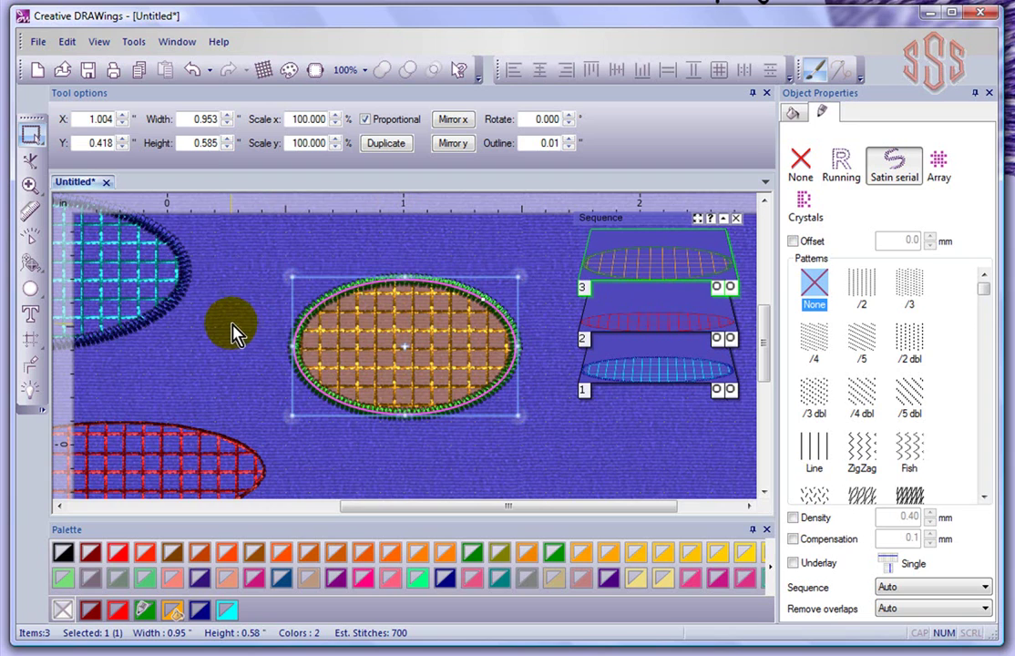
left_click(647, 365)
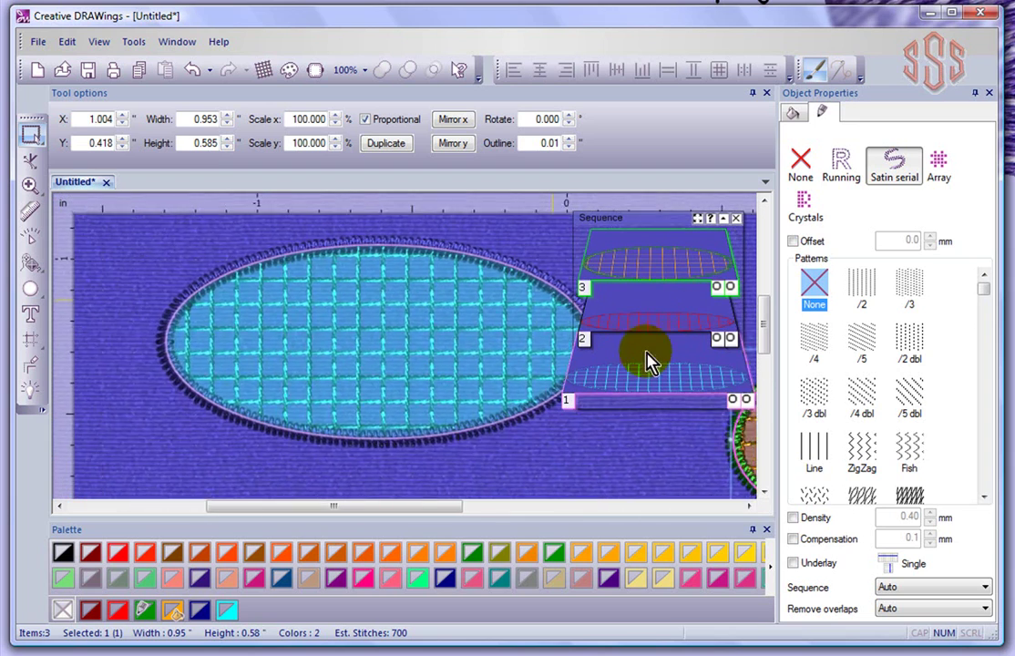
left_click(630, 322)
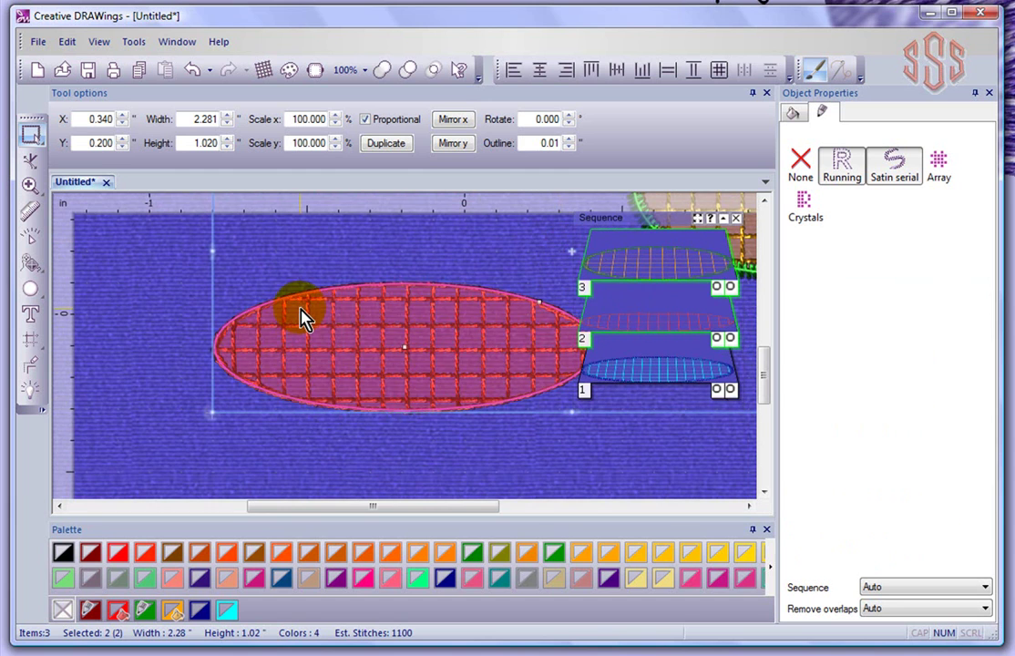
scroll(302, 317, "down", 4)
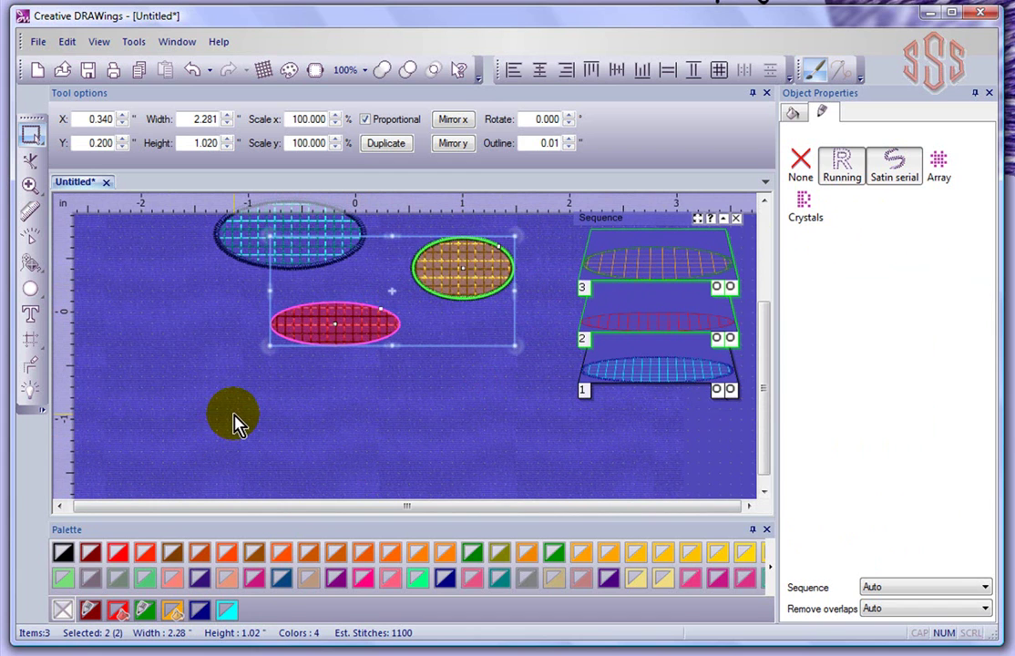
left_click(427, 417)
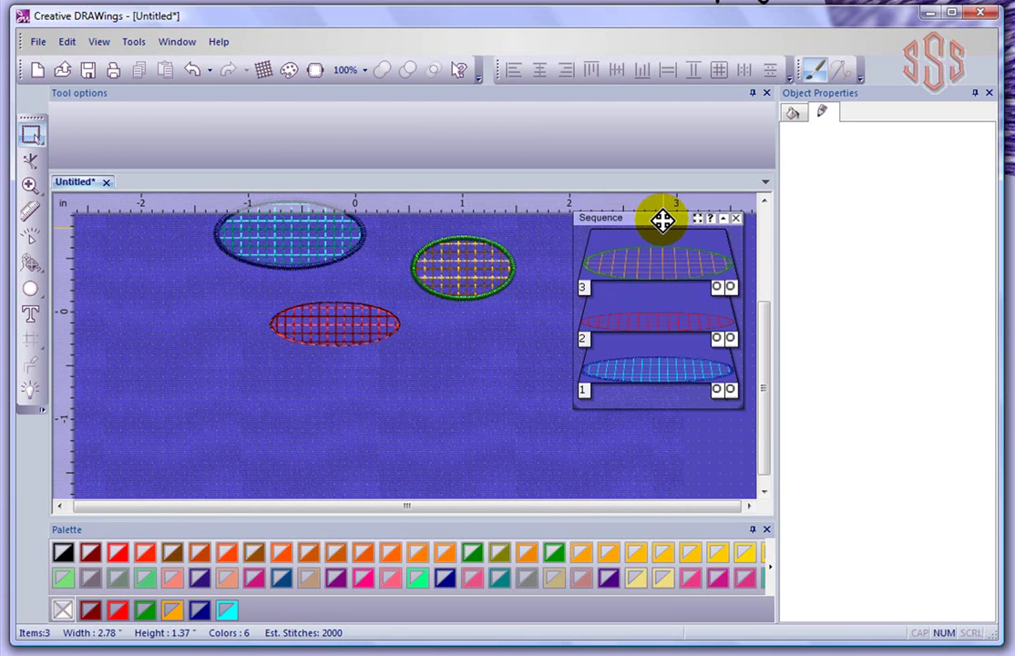
Collapse the Sequence manager, move it slightly lower in the work area, and expand it again
left_click(725, 221)
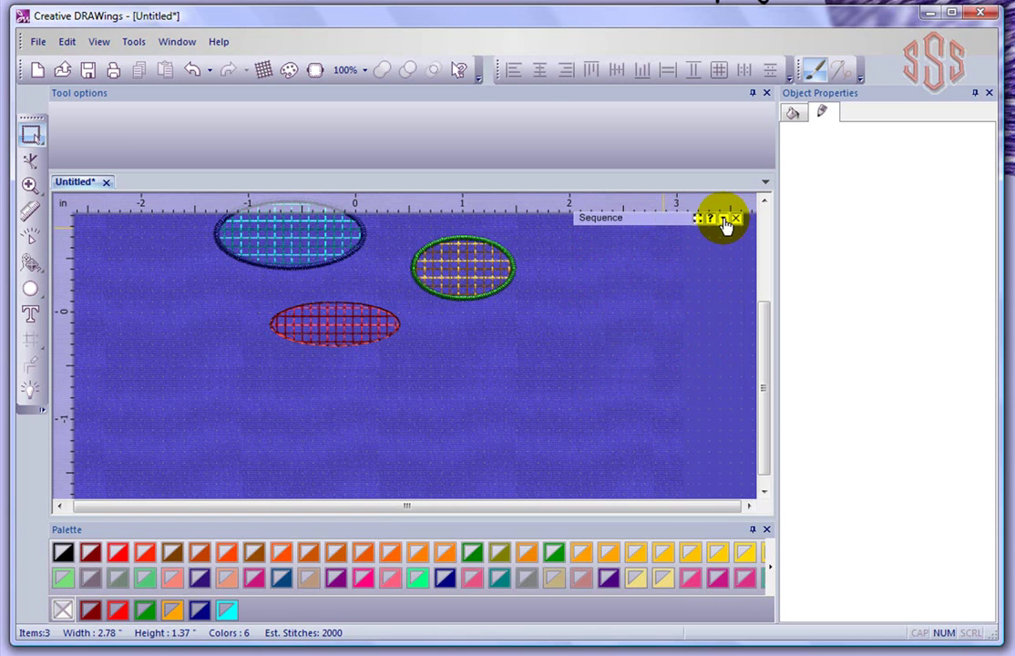
mouse_move(657, 219)
left_mouse_down()
mouse_move(657, 262)
mouse_move(642, 256)
mouse_move(653, 232)
left_mouse_up()
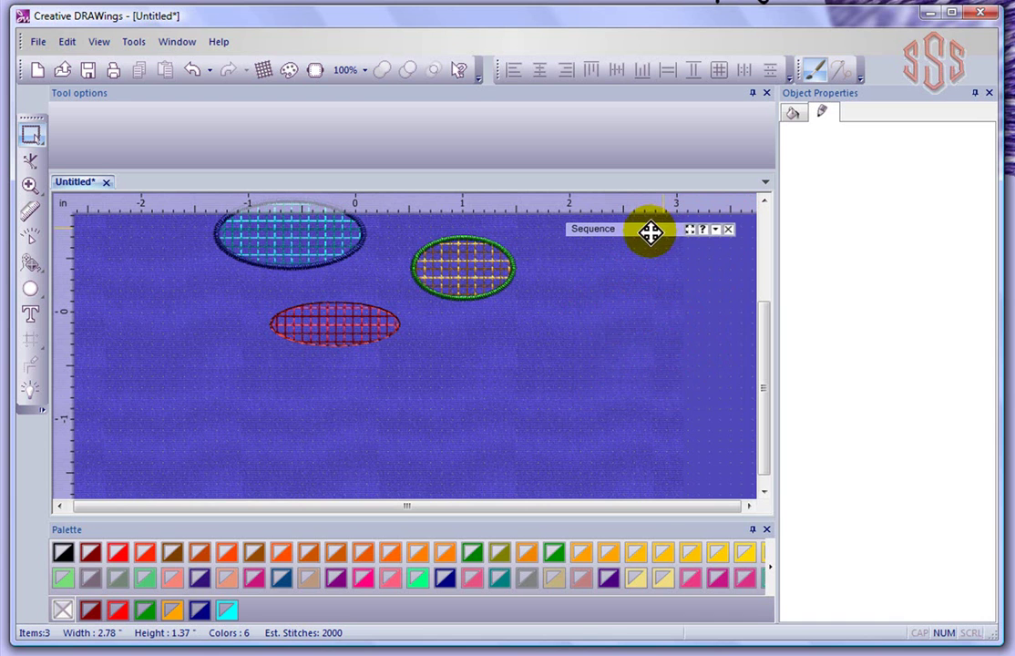
left_click(717, 234)
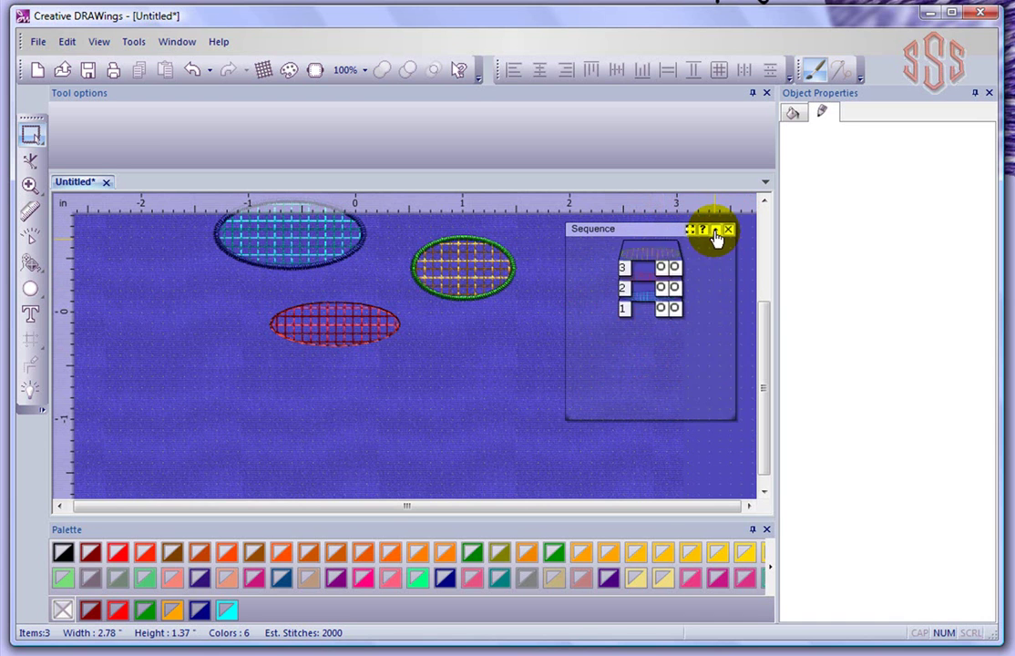
scroll(658, 264, "up", 1)
scroll(658, 265, "down", 3)
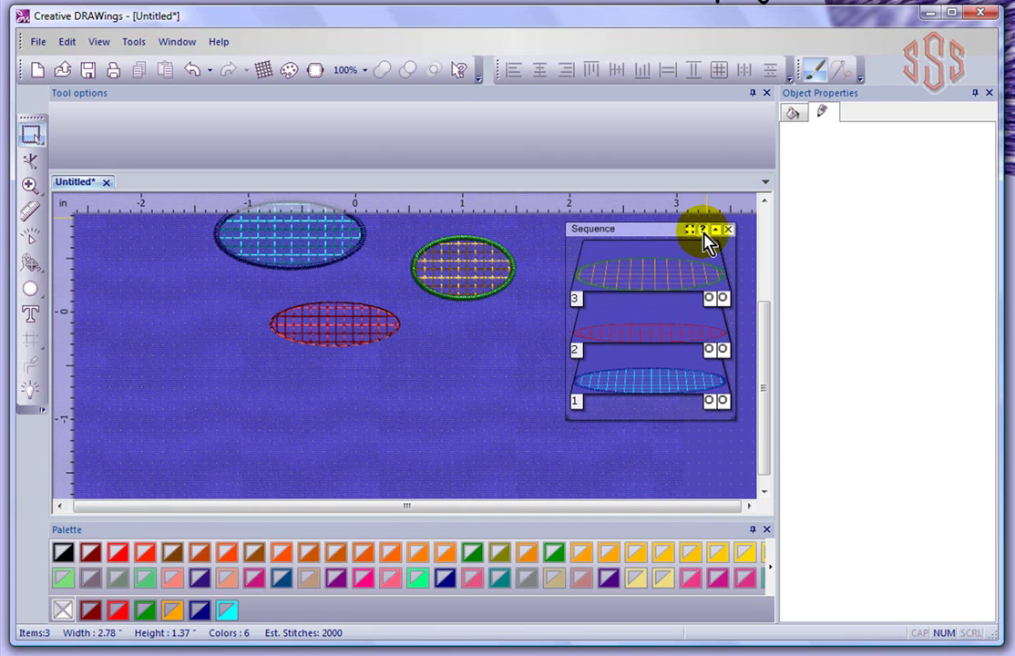
Open the context help on Embroidery sequence, view its Automatic Embroidery sequence topic, and close the help
left_click(460, 71)
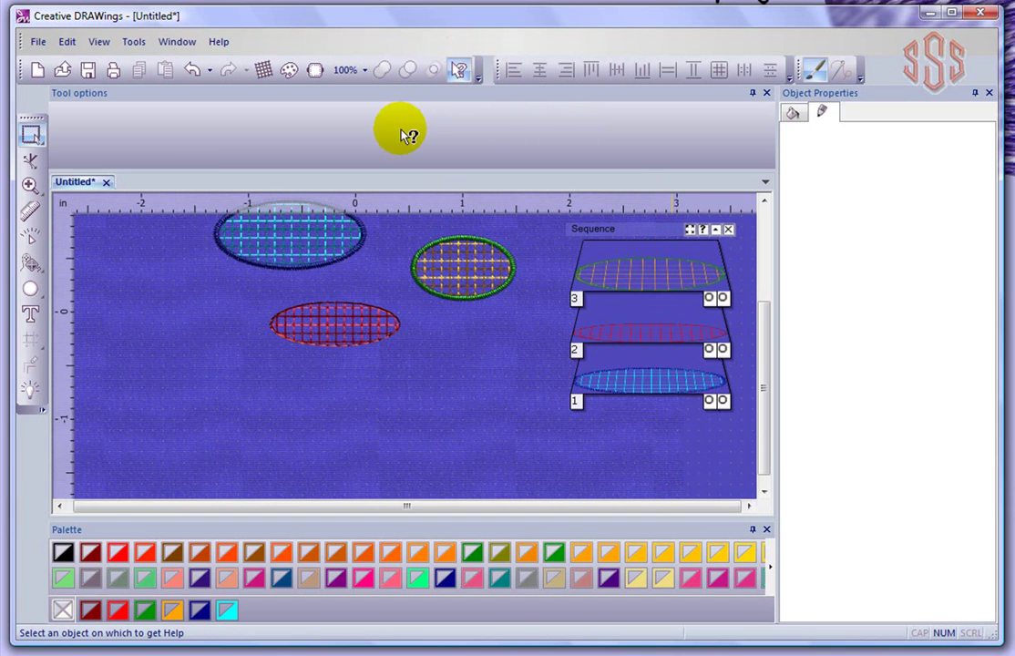
left_click(33, 392)
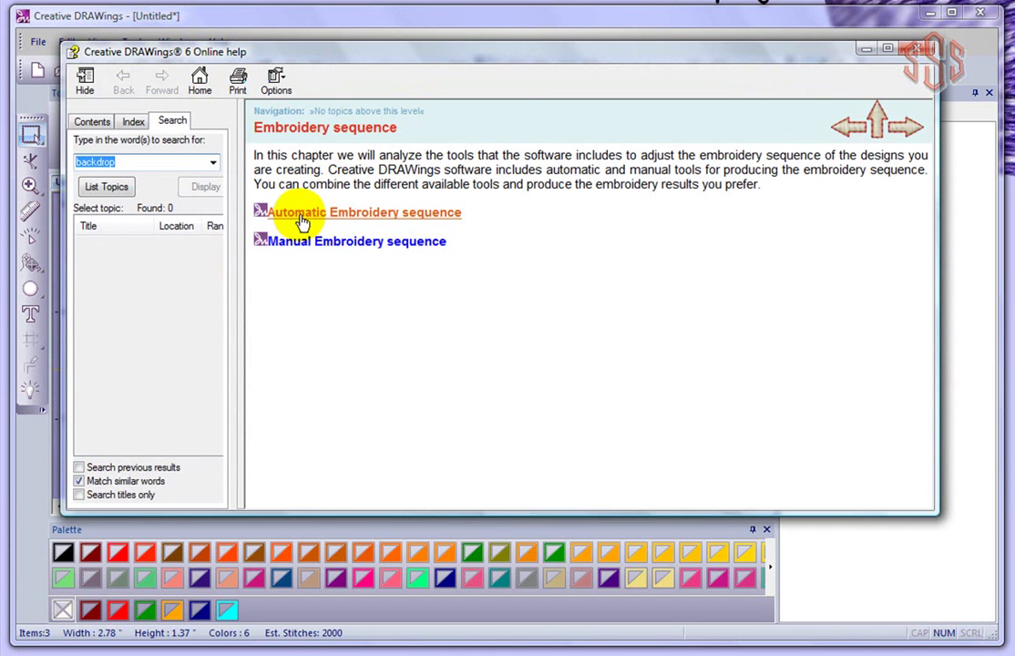
left_click(376, 219)
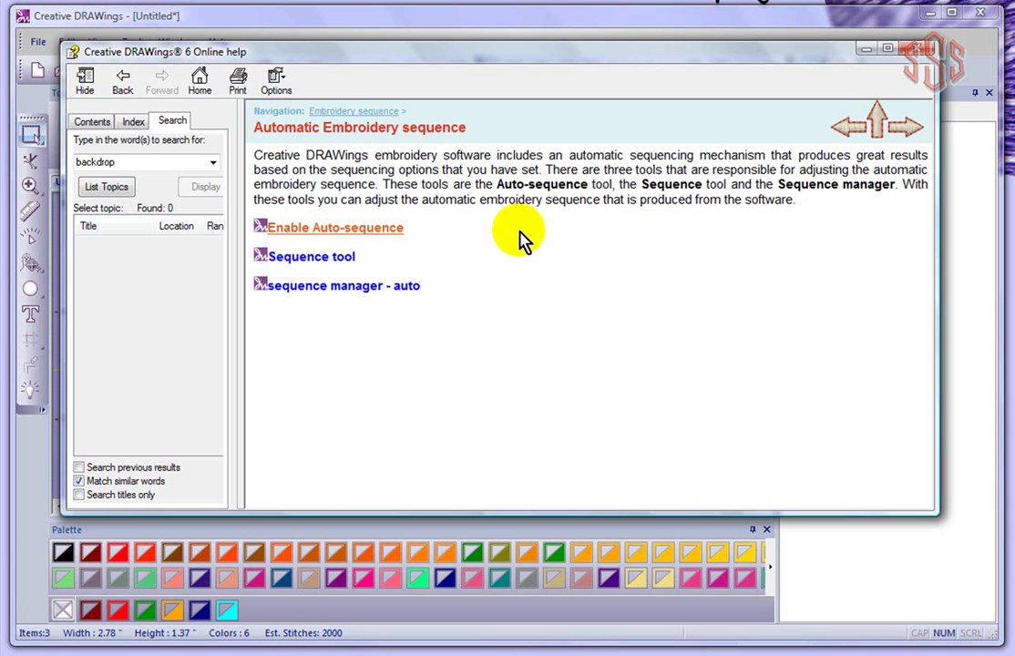
left_click(922, 53)
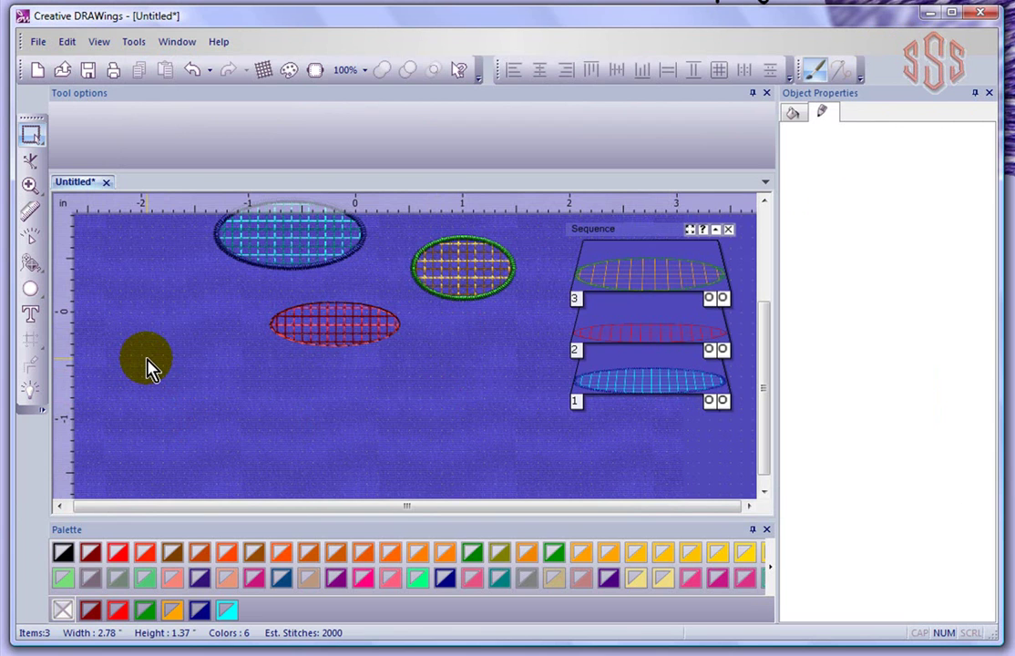
Toggle the Sequence manager's automatic zoom to objects and preview the ellipses in the design through their sequence layers
left_click(690, 229)
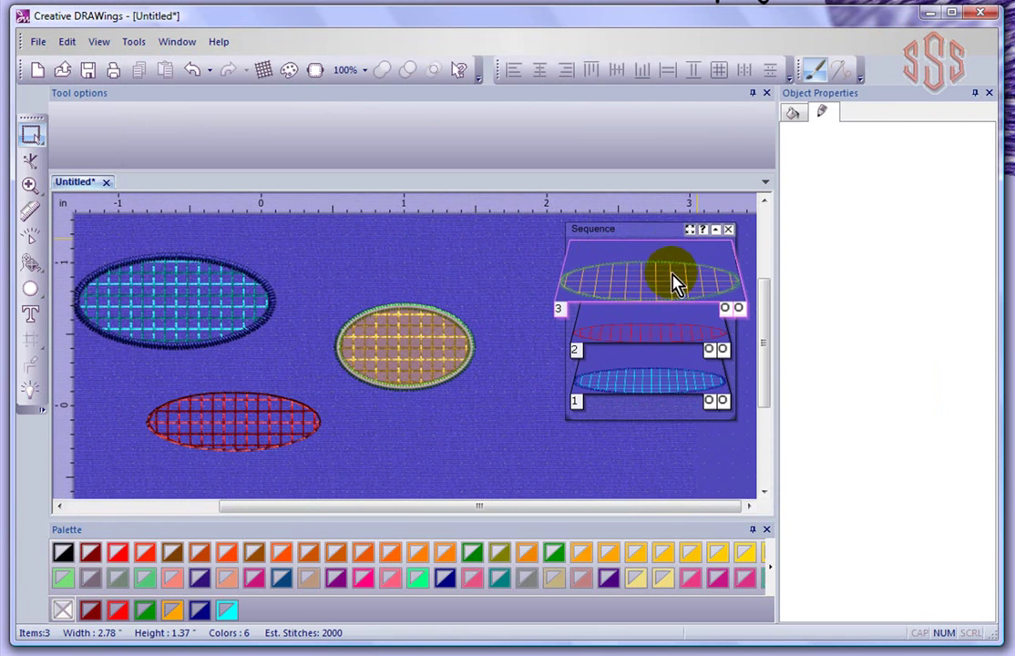
left_click(690, 231)
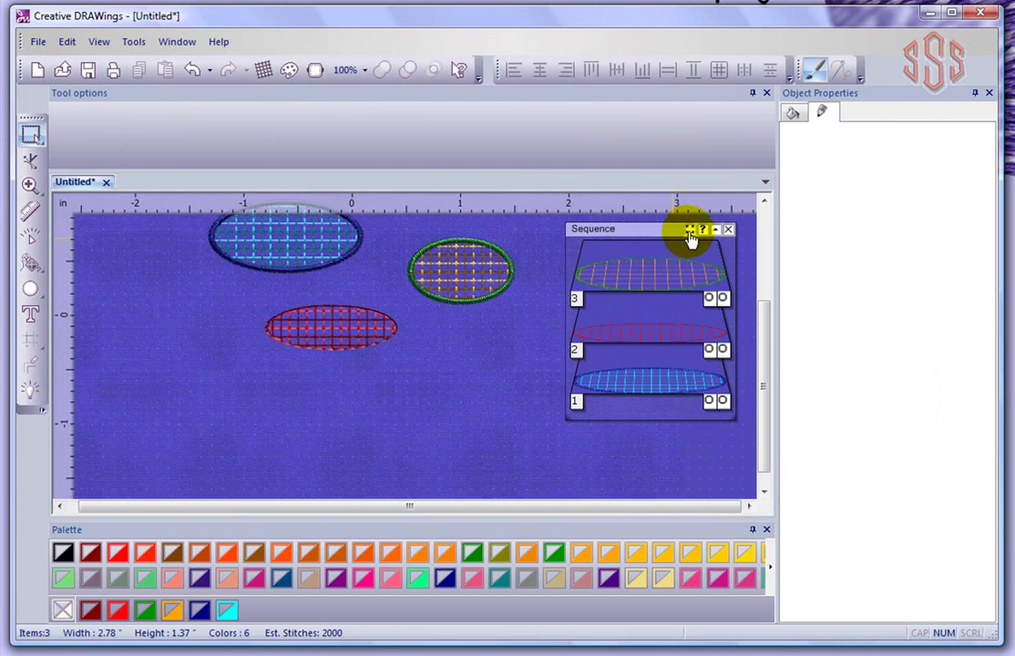
left_click(690, 230)
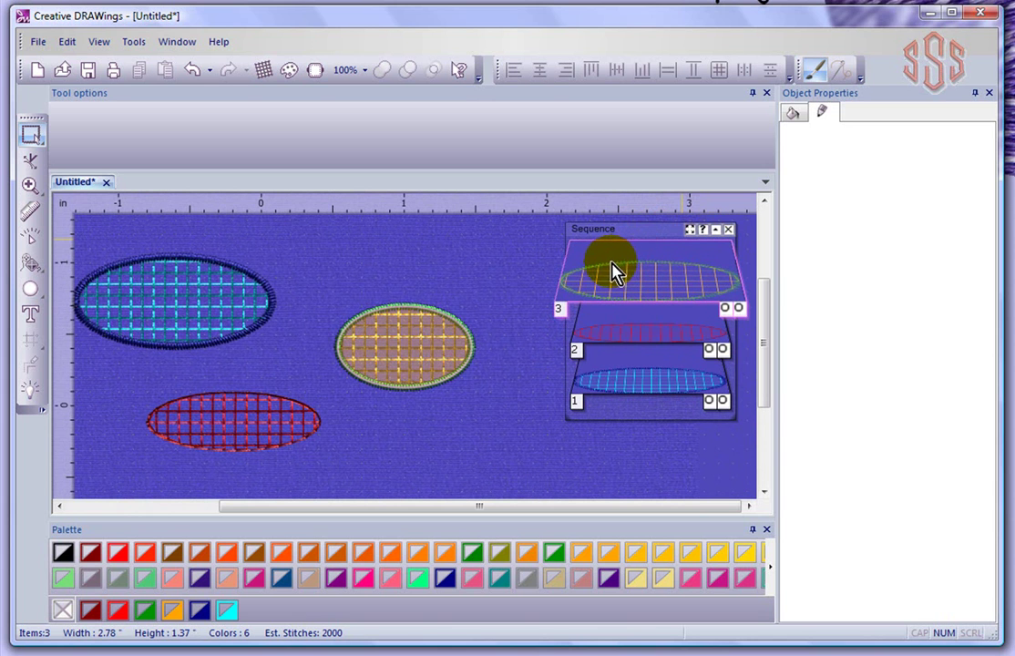
scroll(601, 435, "down", 2)
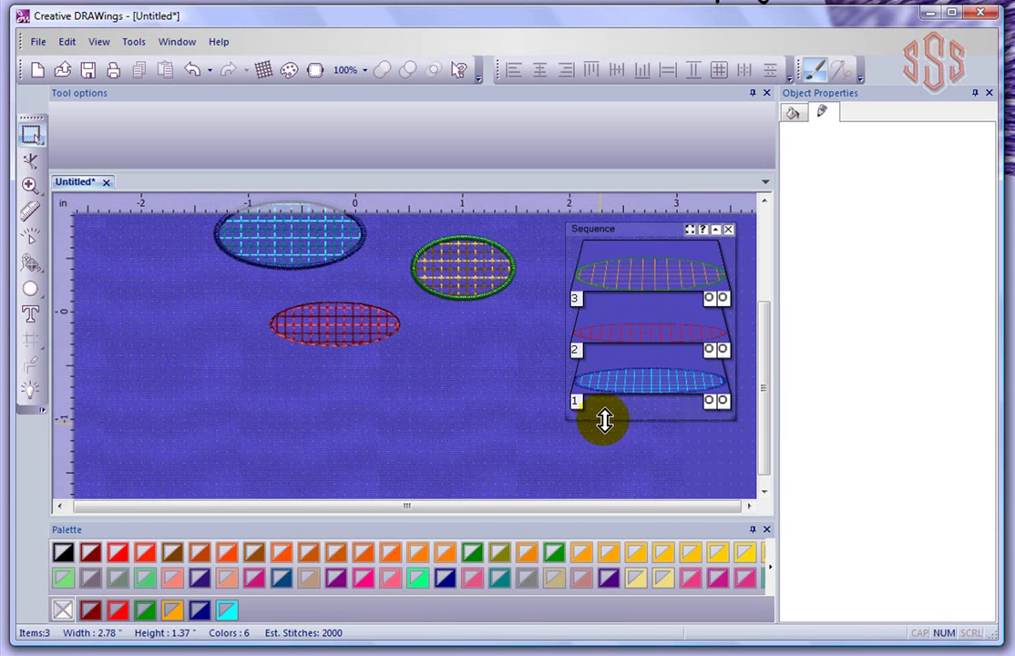
scroll(718, 303, "up", 2)
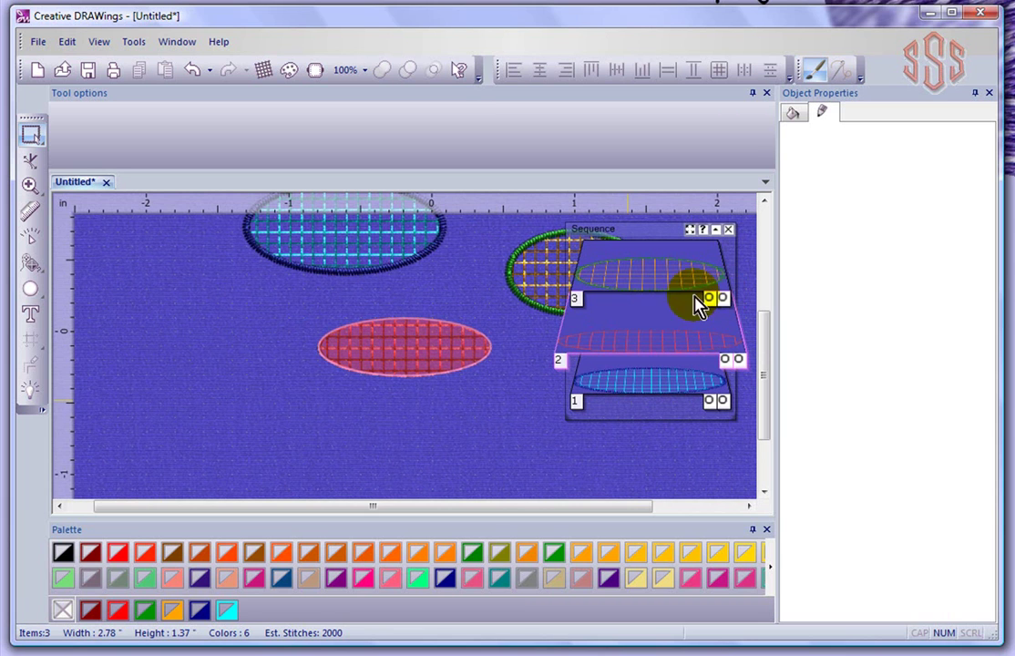
left_click(634, 386)
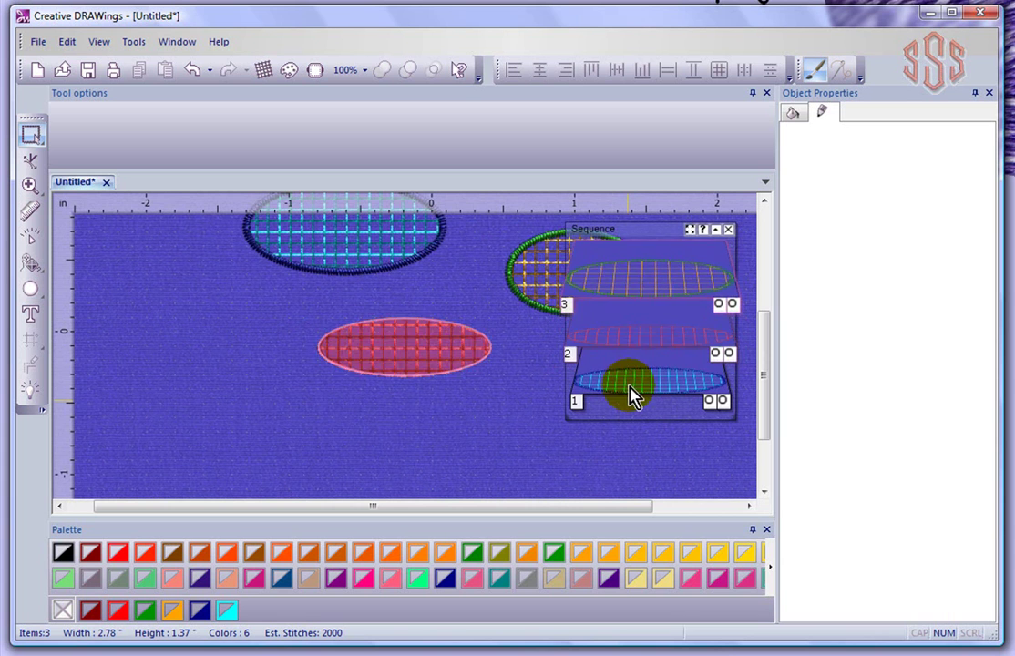
scroll(219, 355, "down", 1)
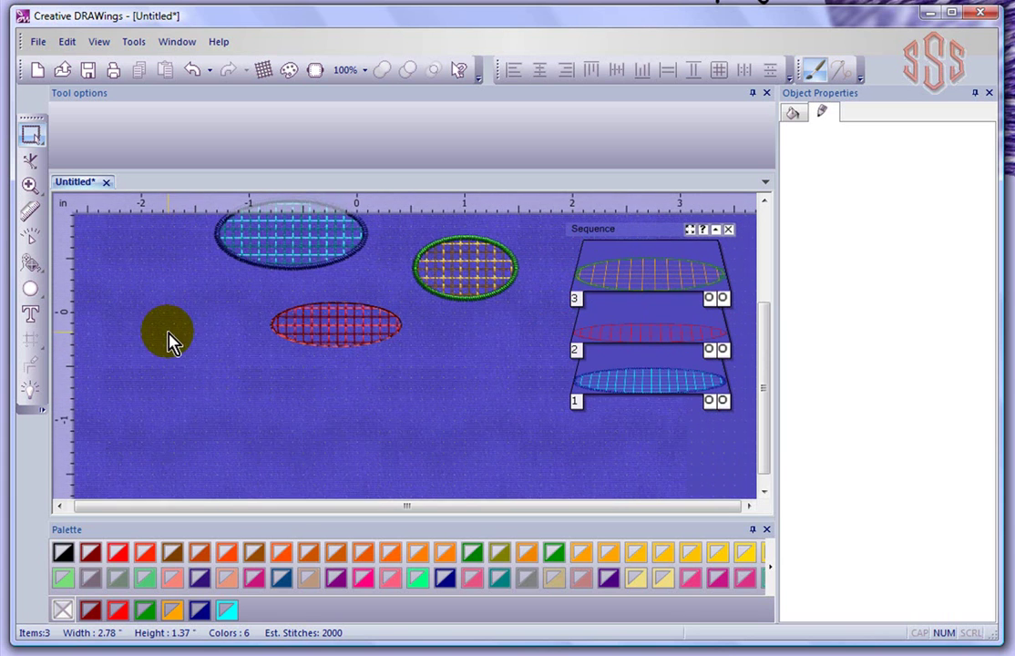
scroll(208, 347, "down", 1)
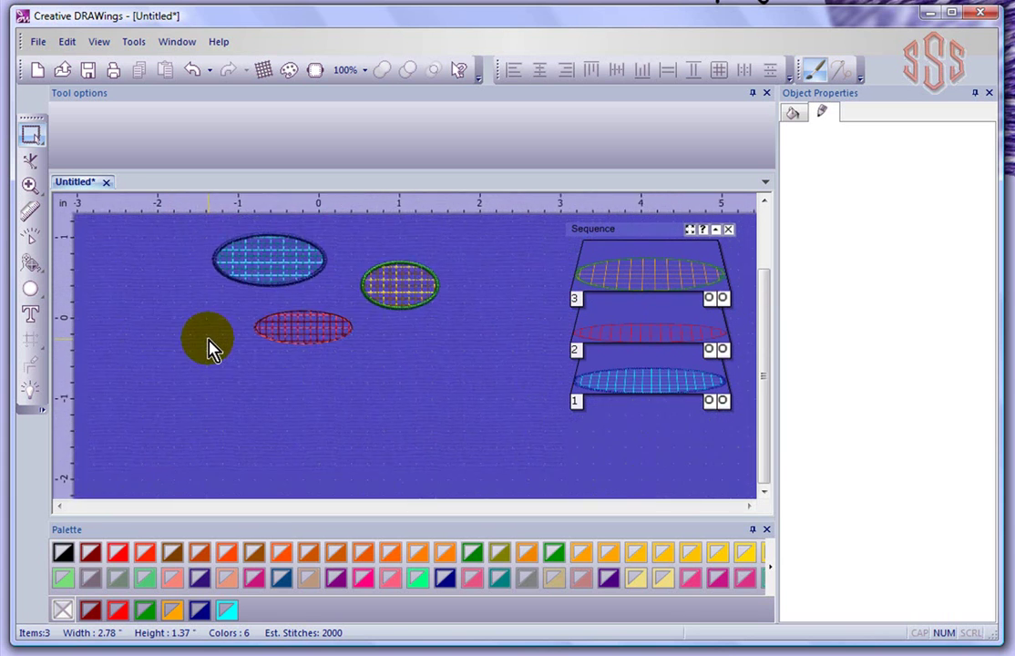